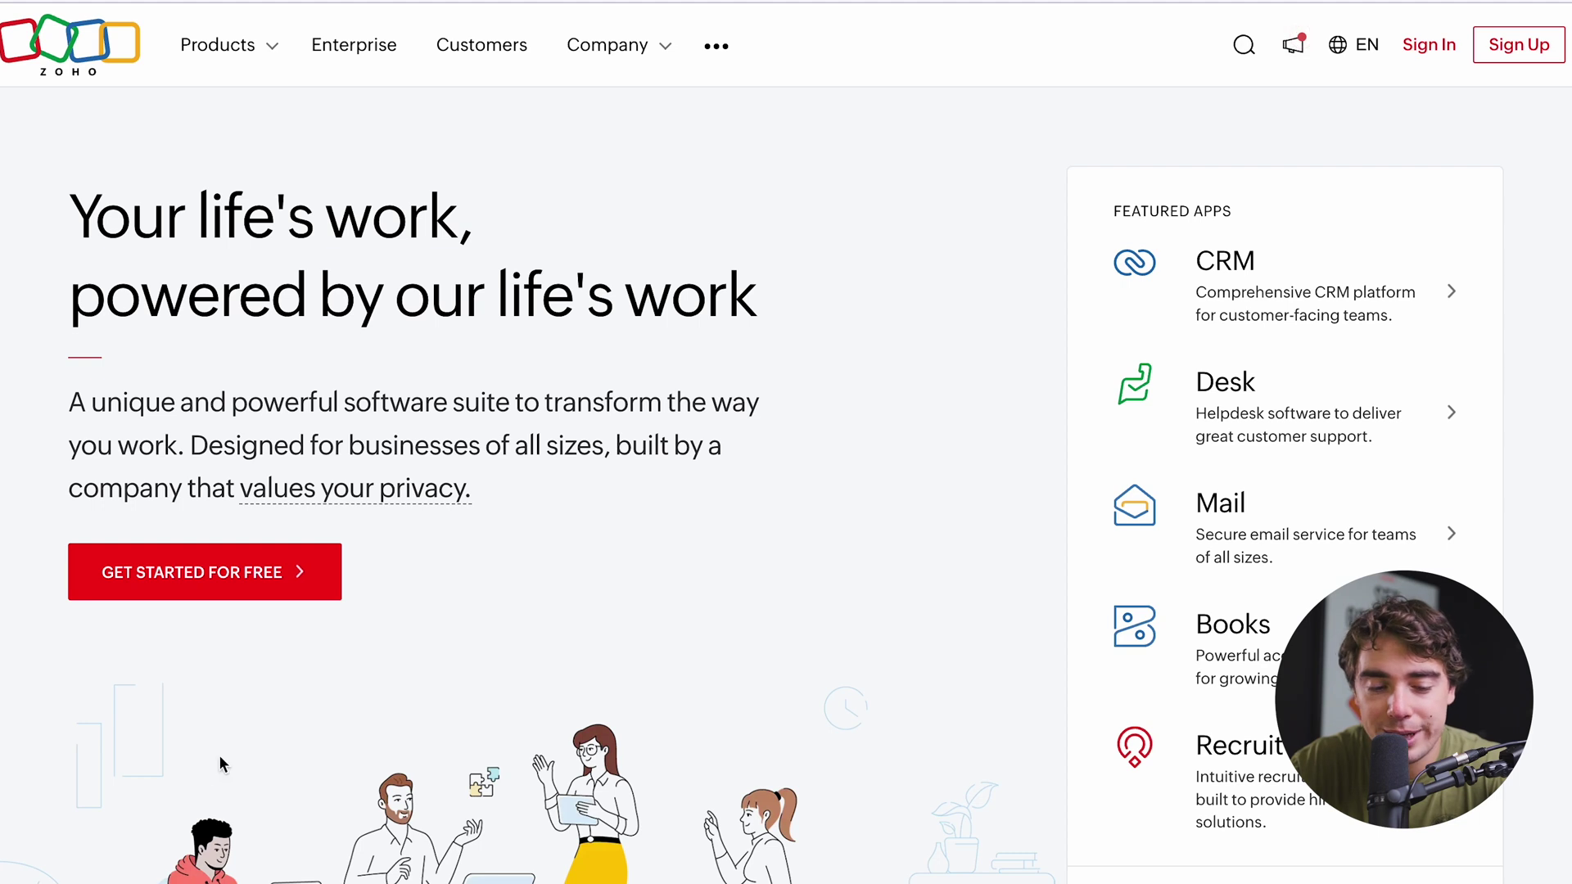
Sign up for a free Zoho account with an email and password, then enter Zoho CRM.
click(212, 571)
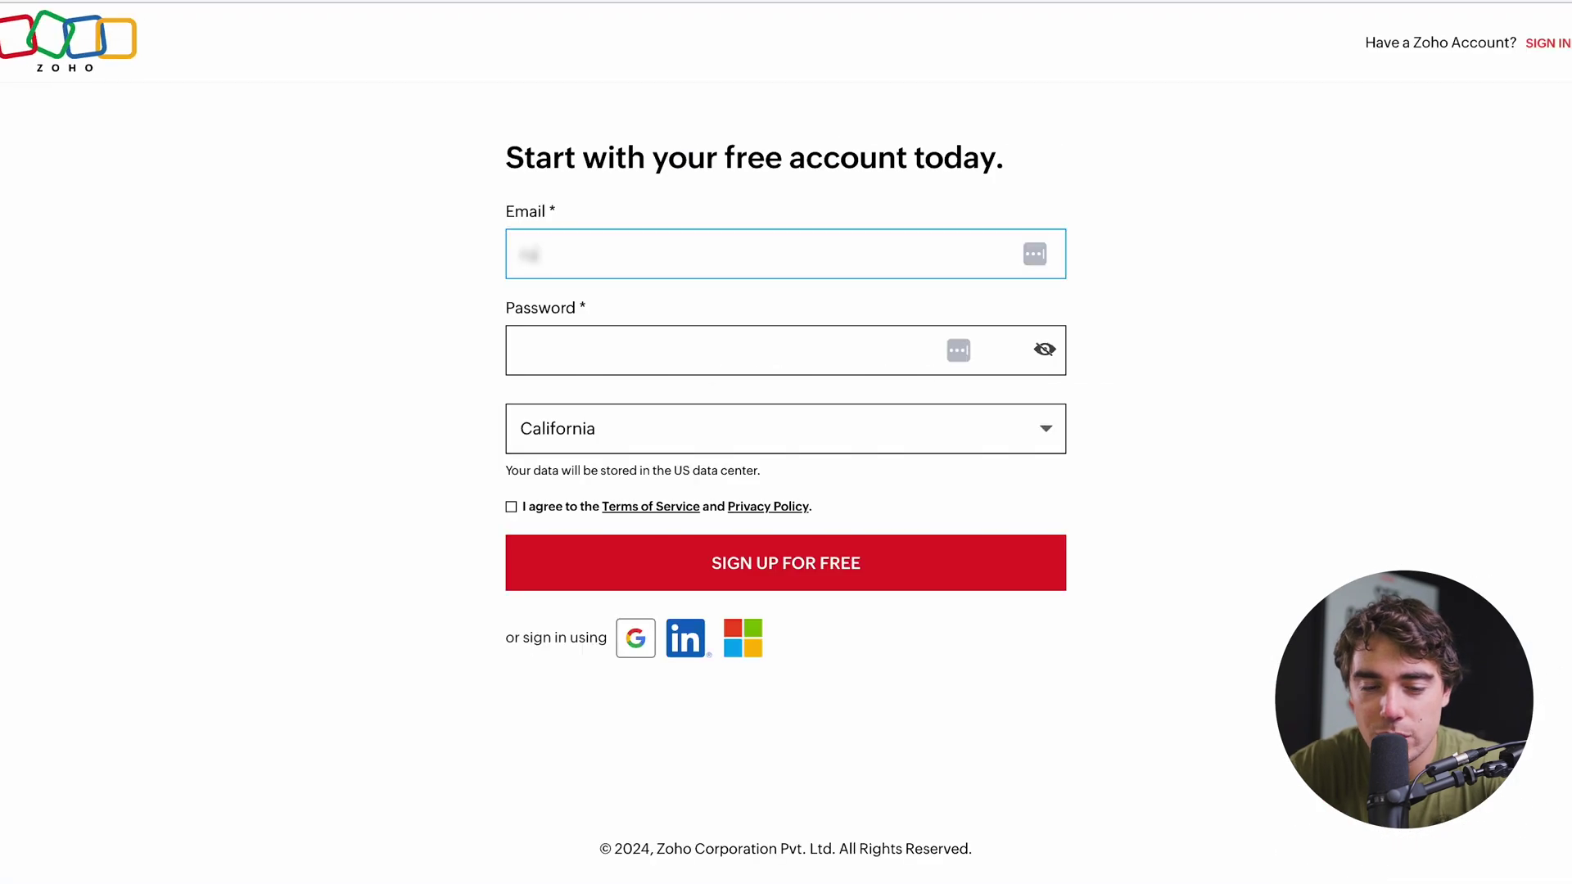
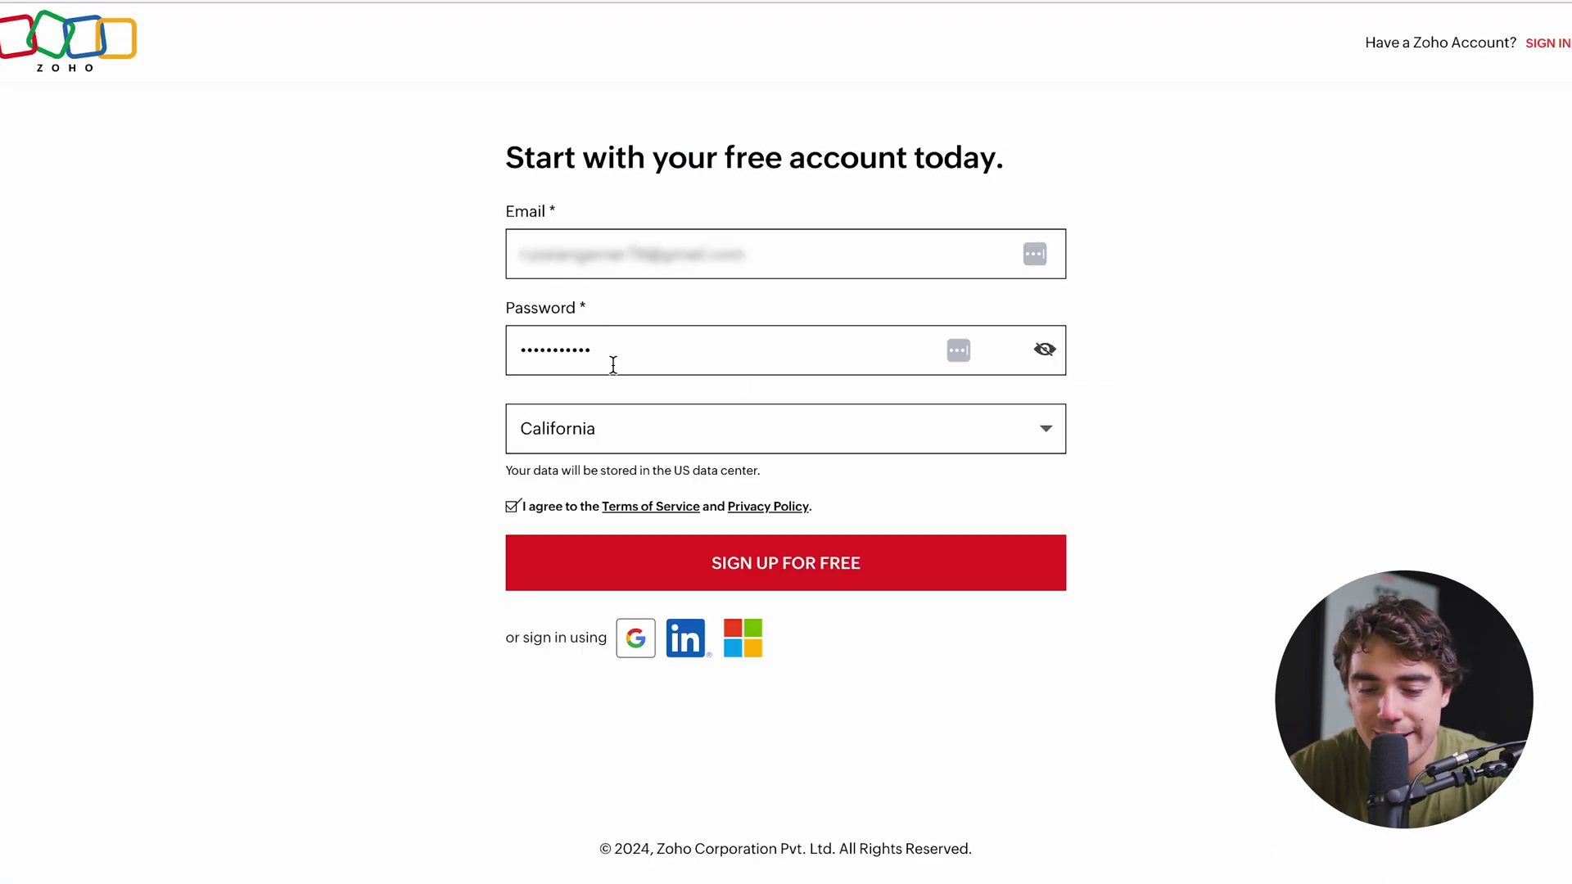
click(741, 571)
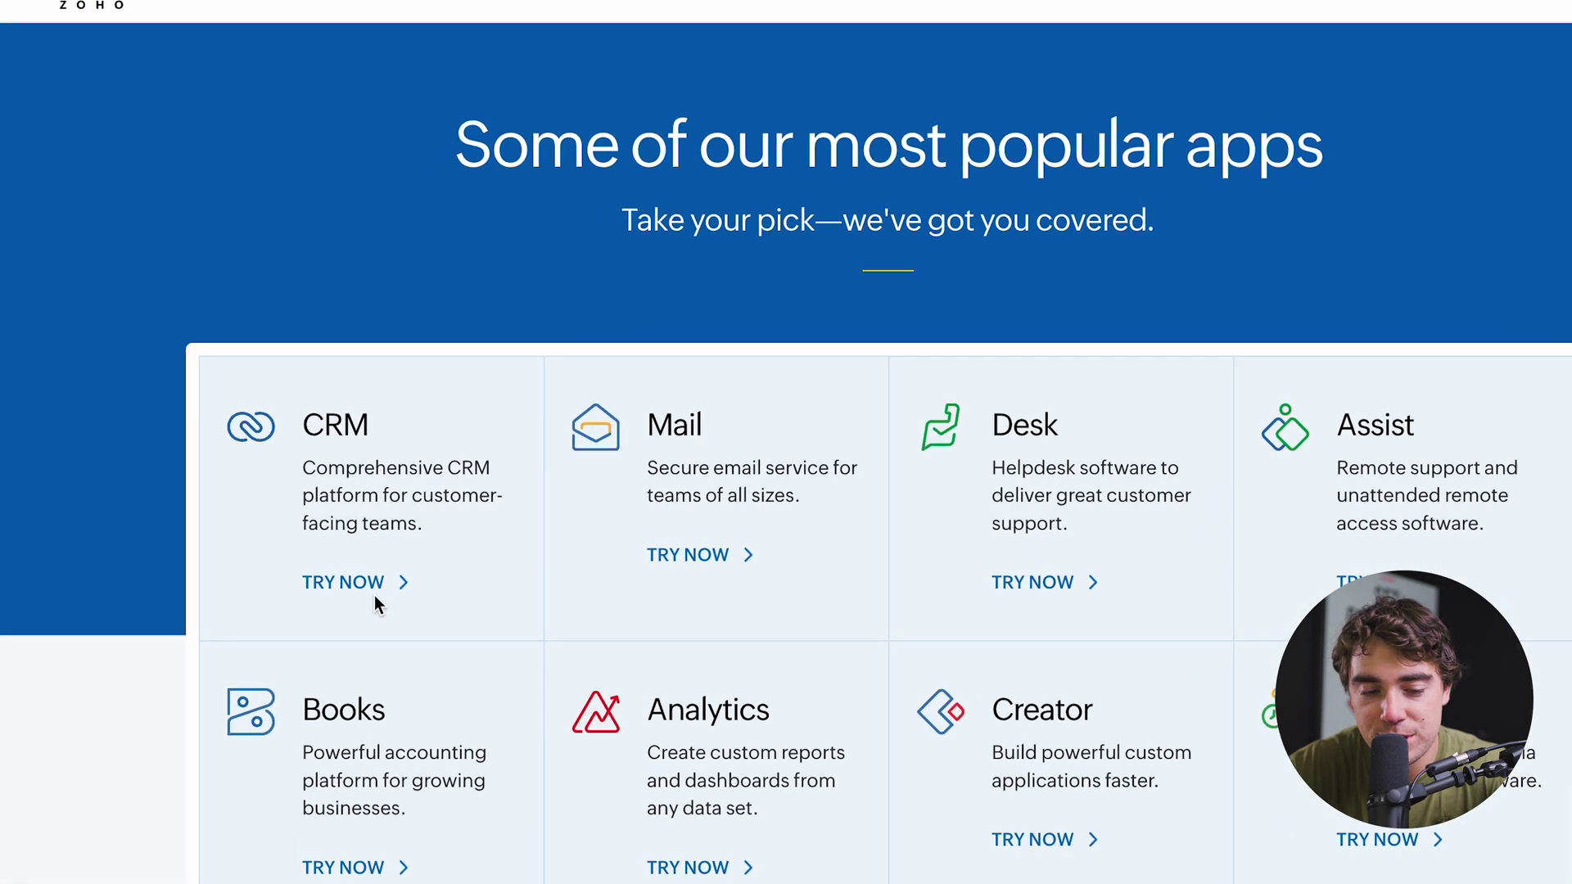
click(358, 590)
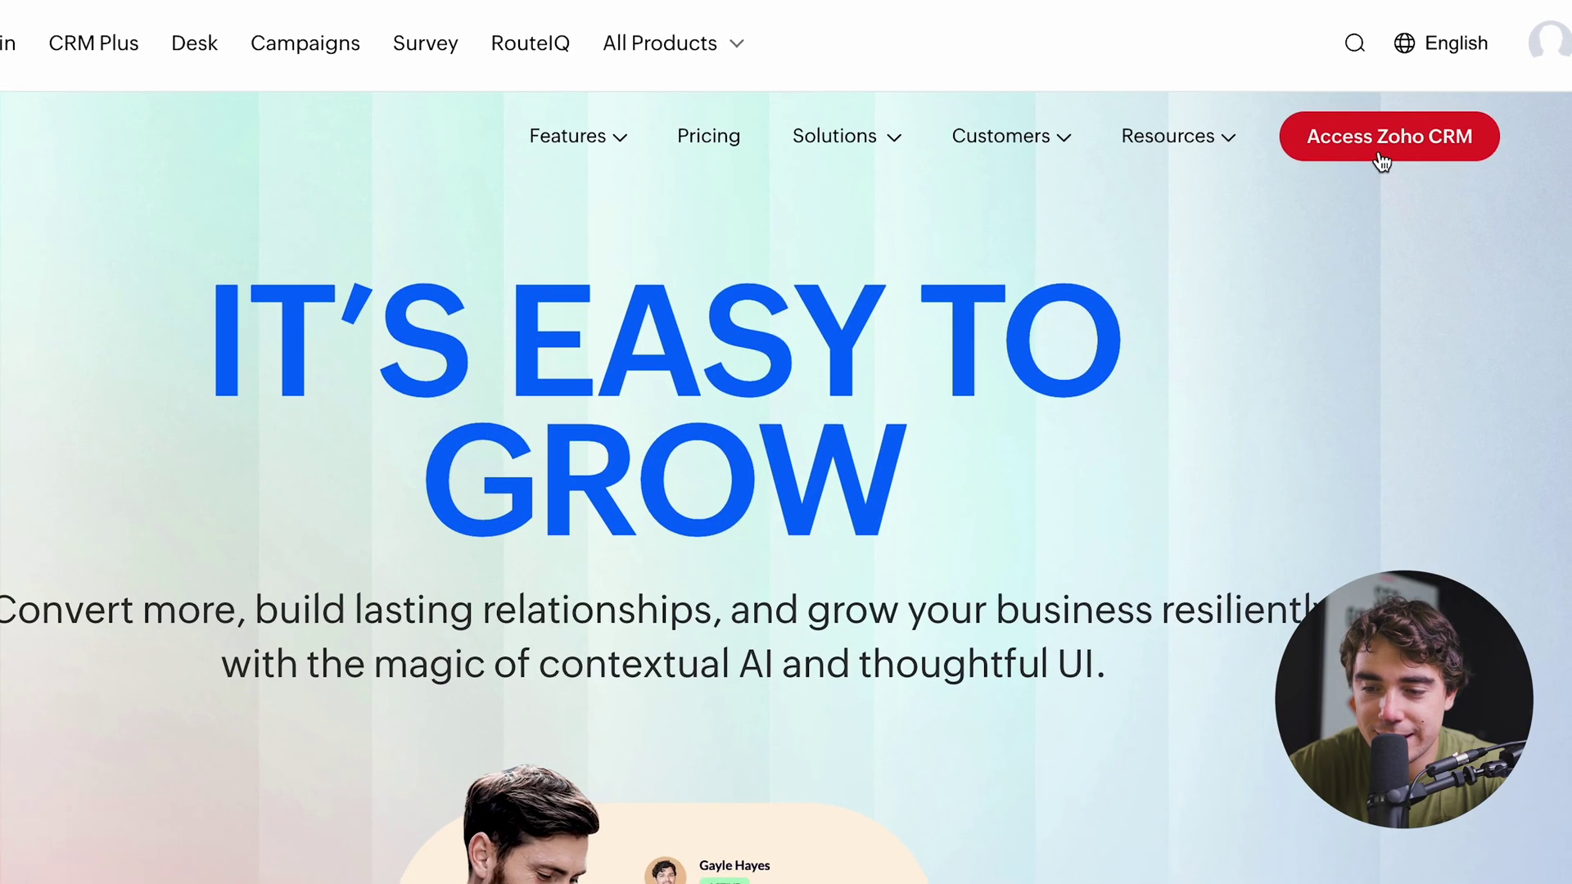
click(1365, 150)
Fill the welcome form with company name 'test' and a saved phone number, then start the CRM.
click(754, 385)
text(test)
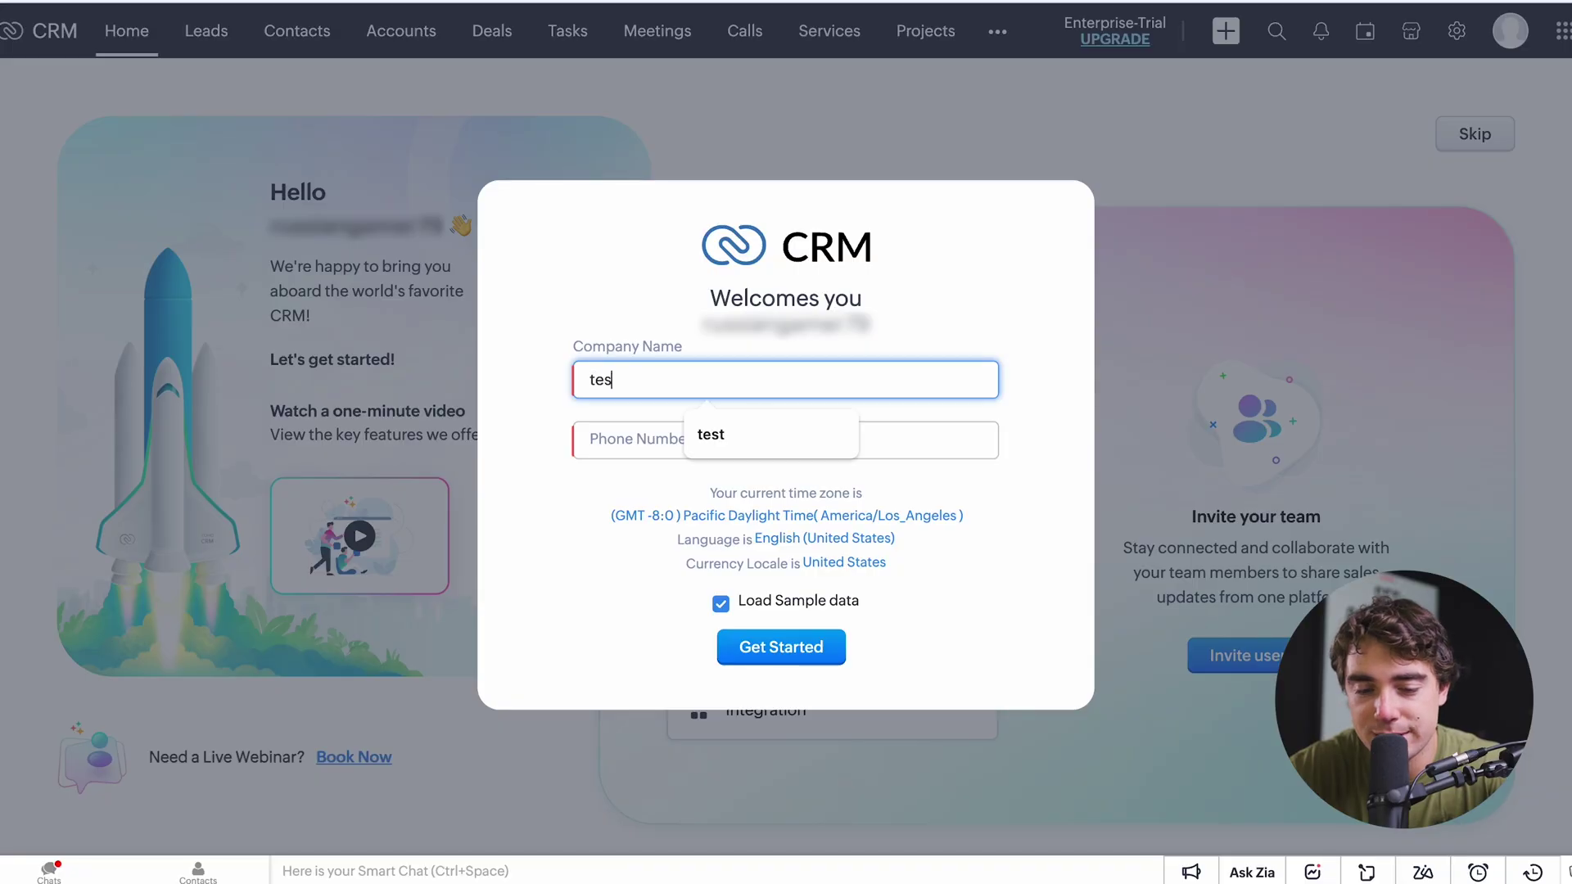
click(606, 438)
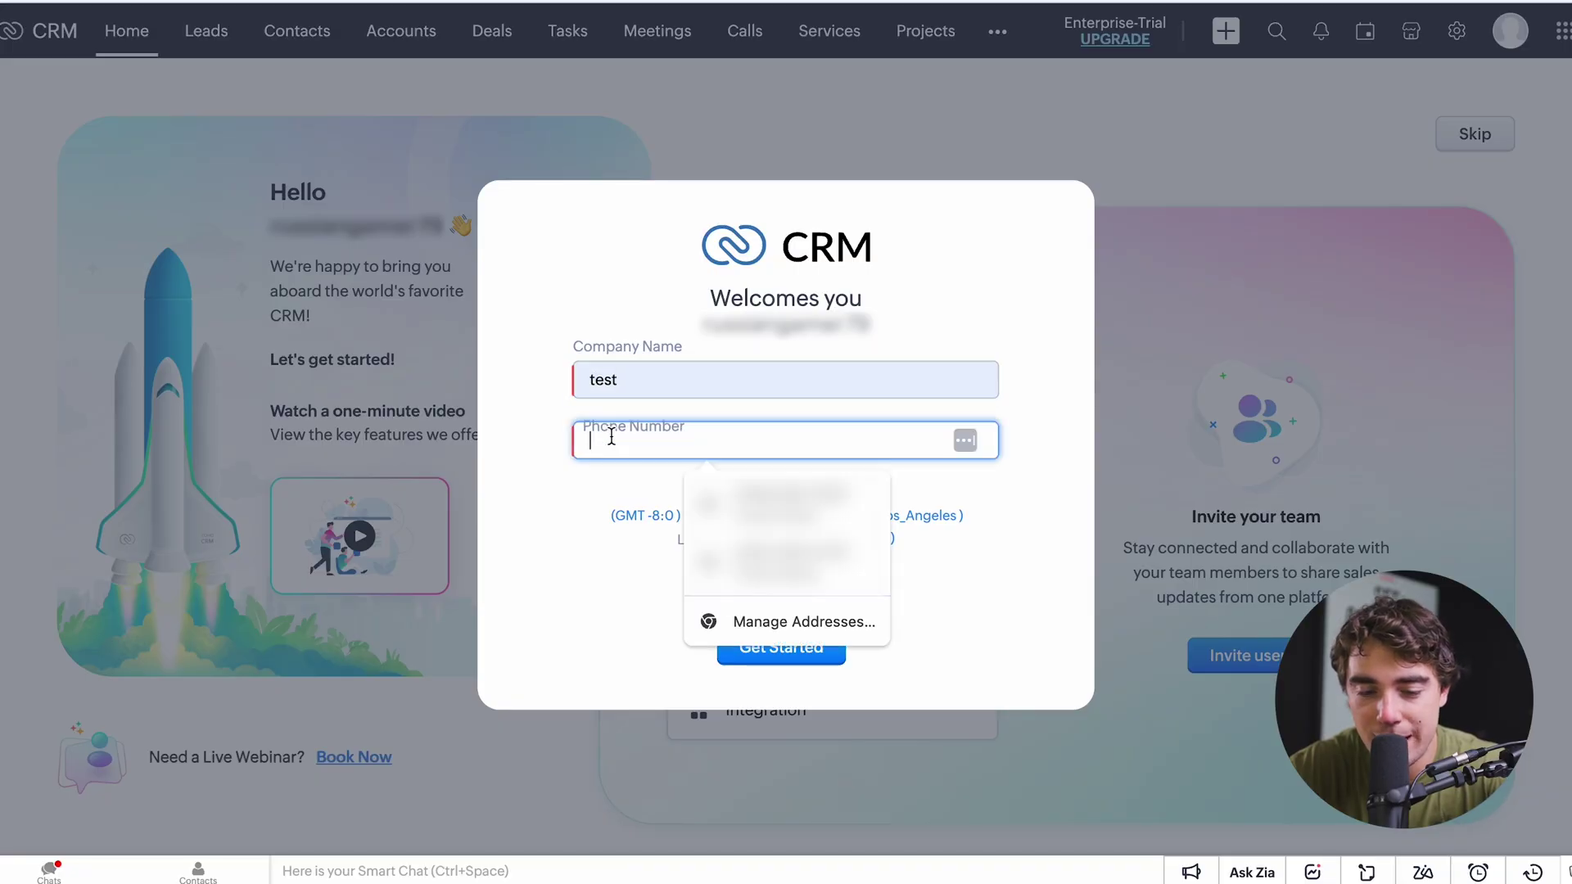
click(749, 506)
click(753, 657)
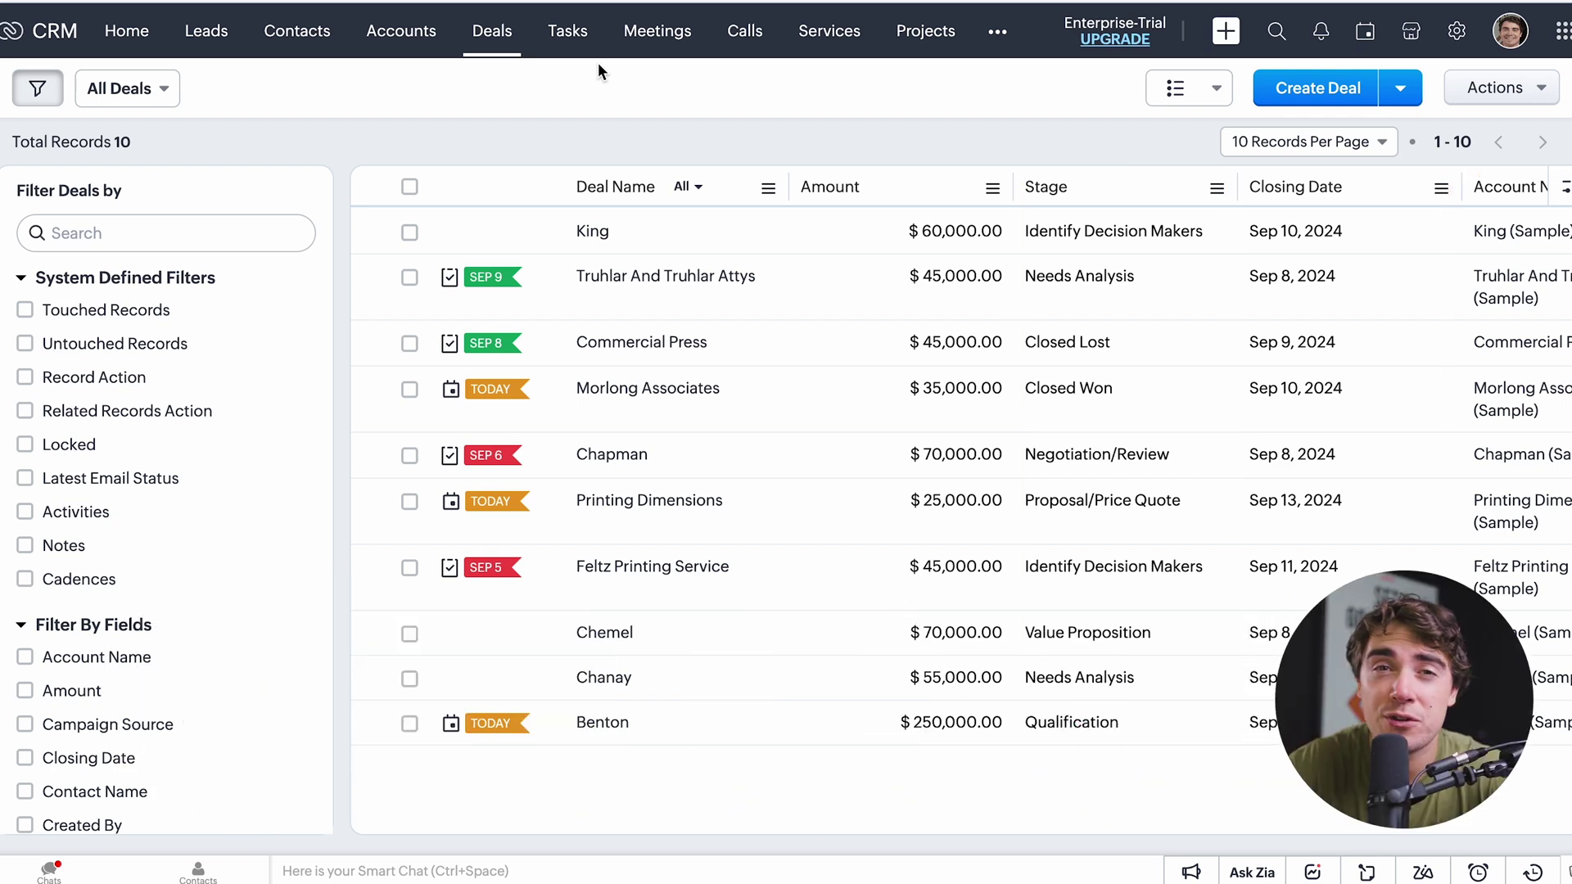
Browse the Tasks list, the extensions Marketplace and the full list of Zoho apps.
click(575, 45)
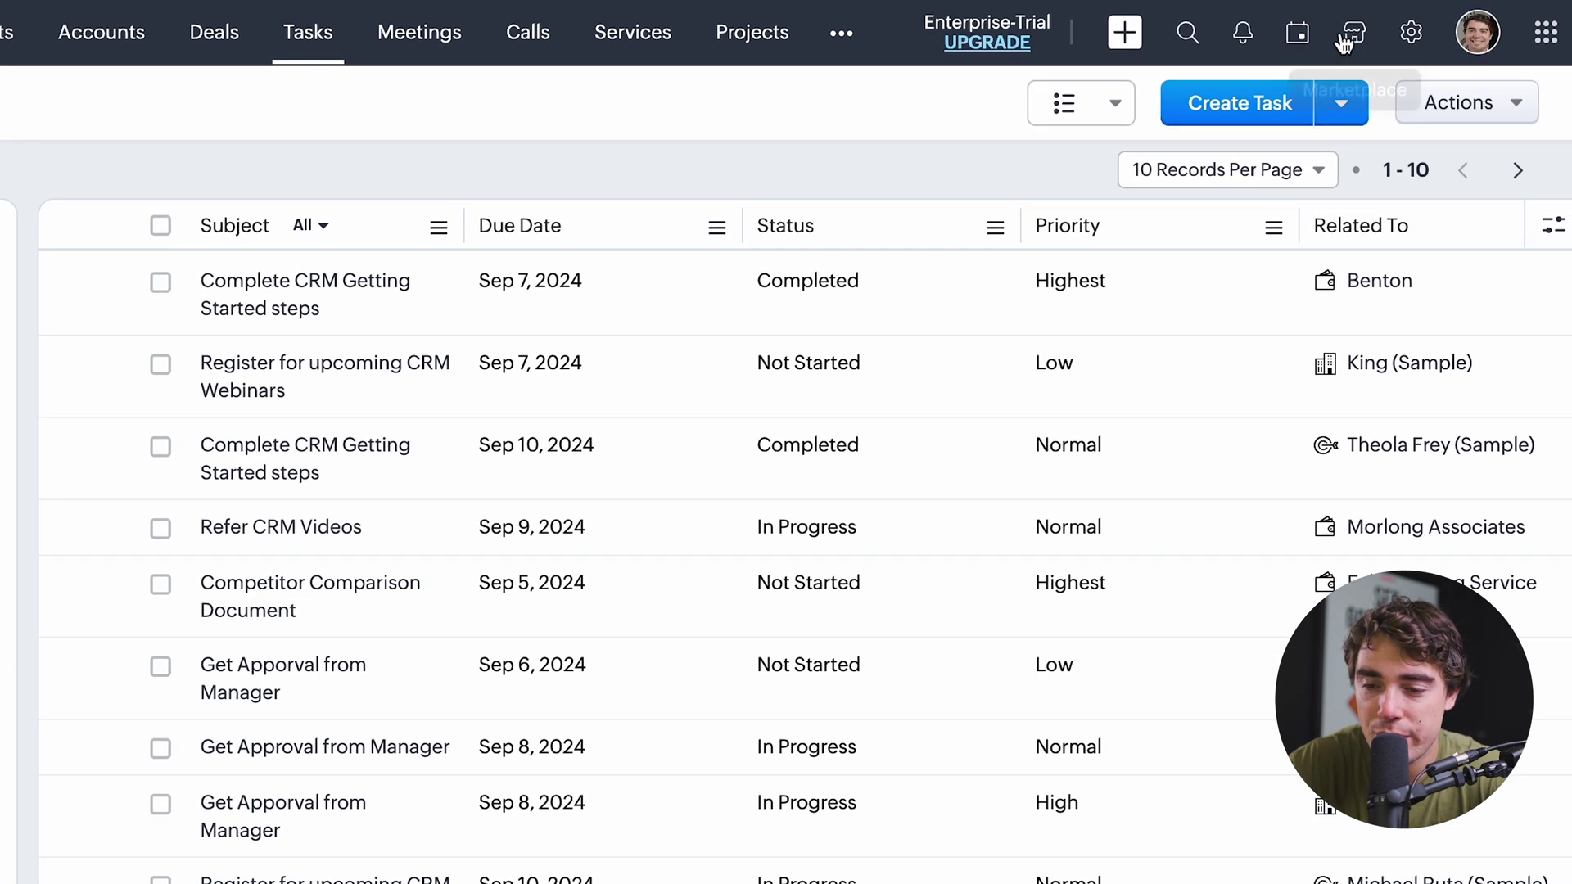
click(1346, 40)
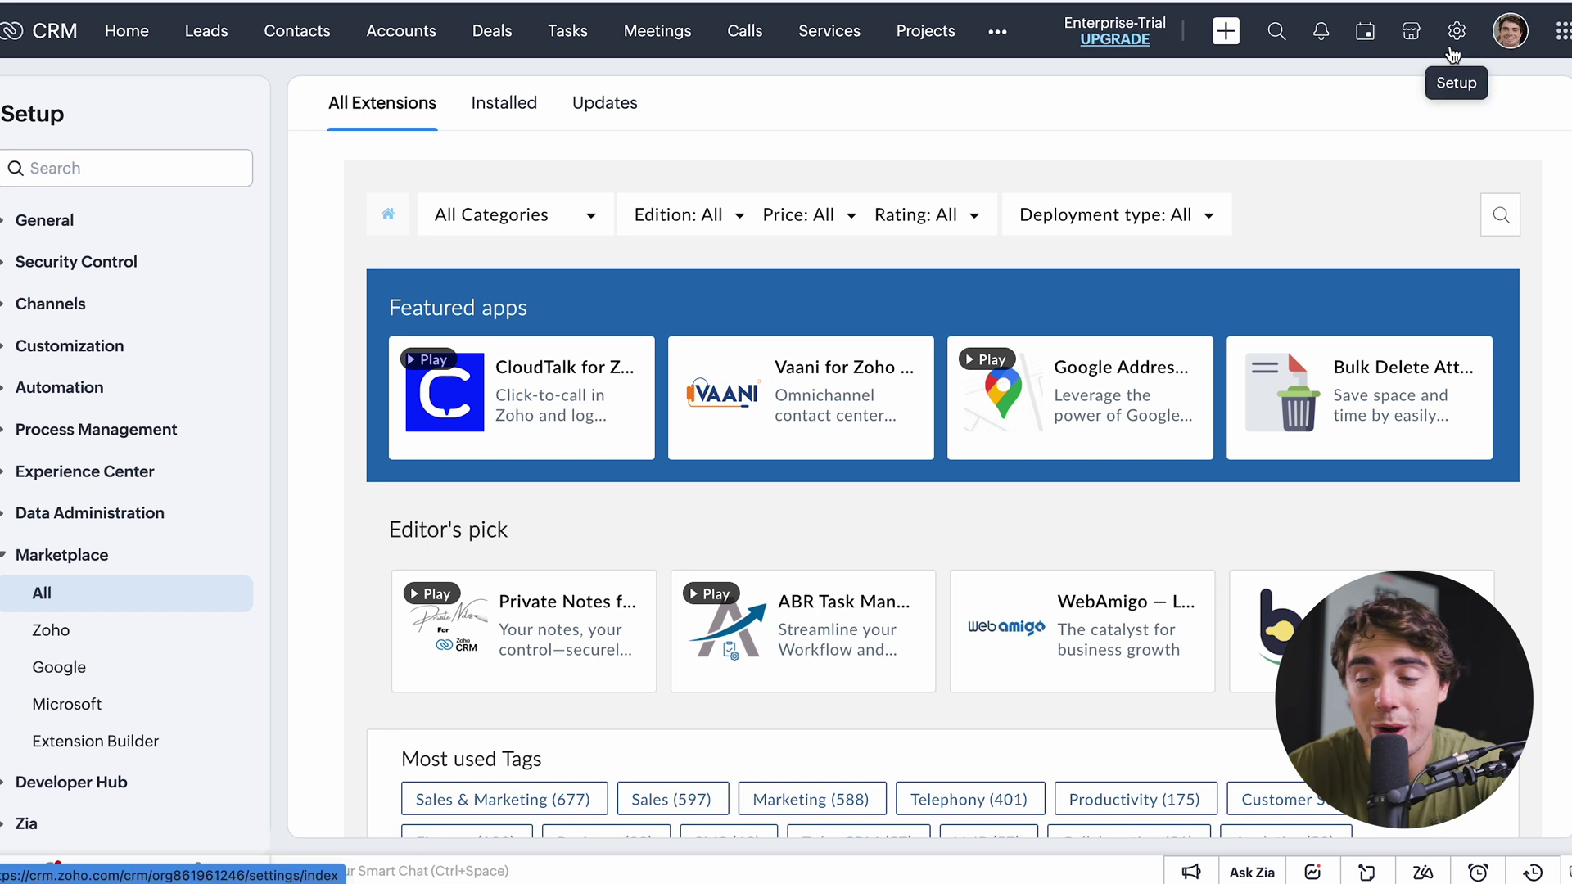
click(1562, 31)
scroll(1318, 557, down, 3)
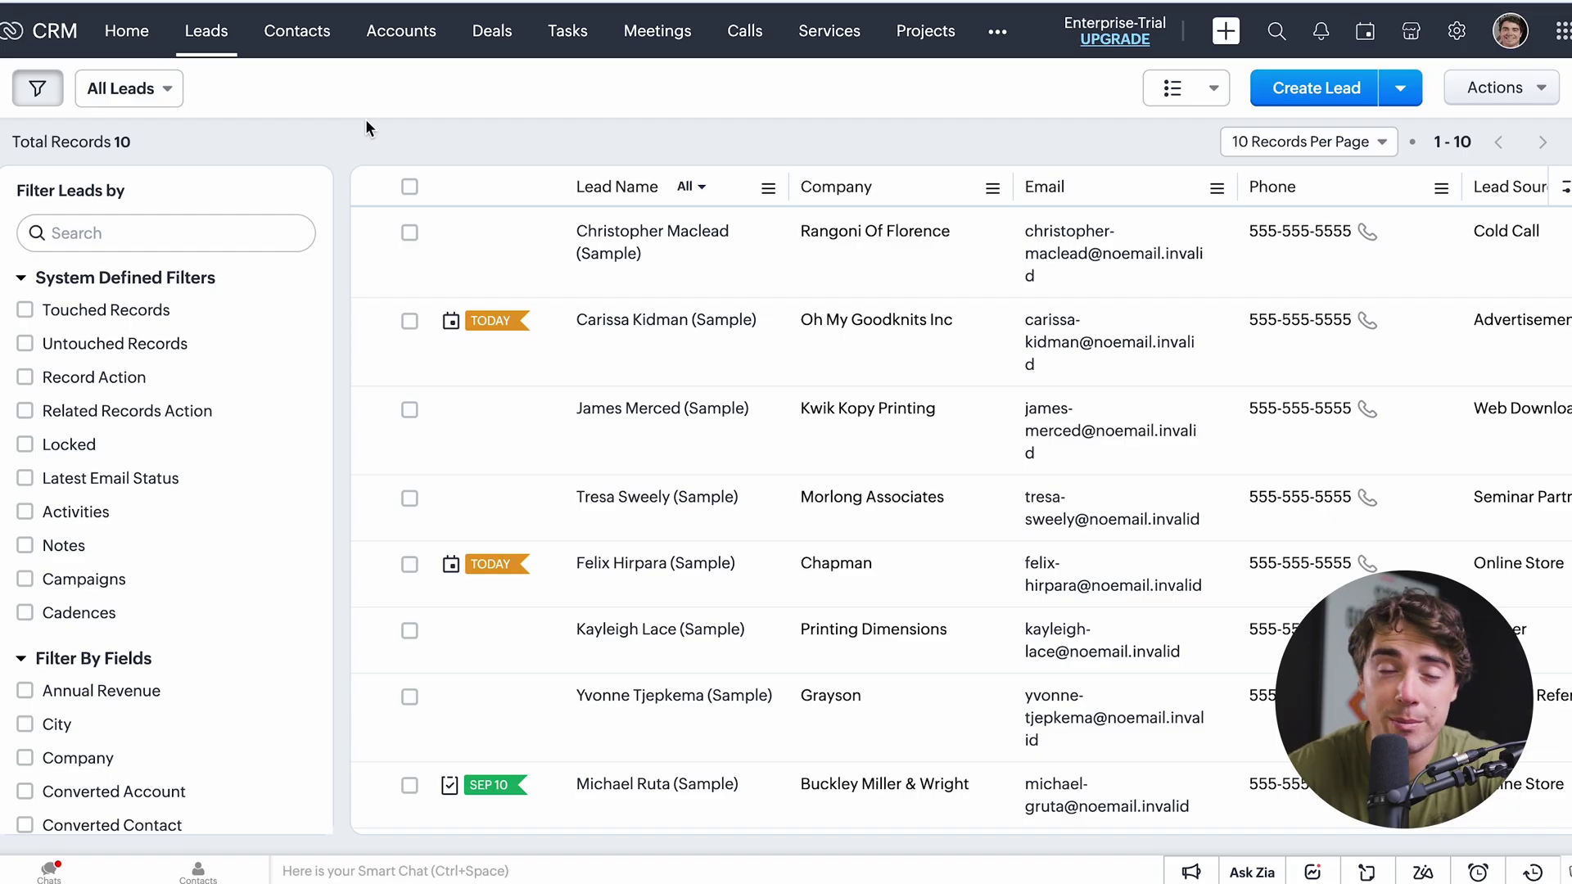
Open the Oh My Goodknits Inc sample lead and scroll through its details.
mouse_move(247, 90)
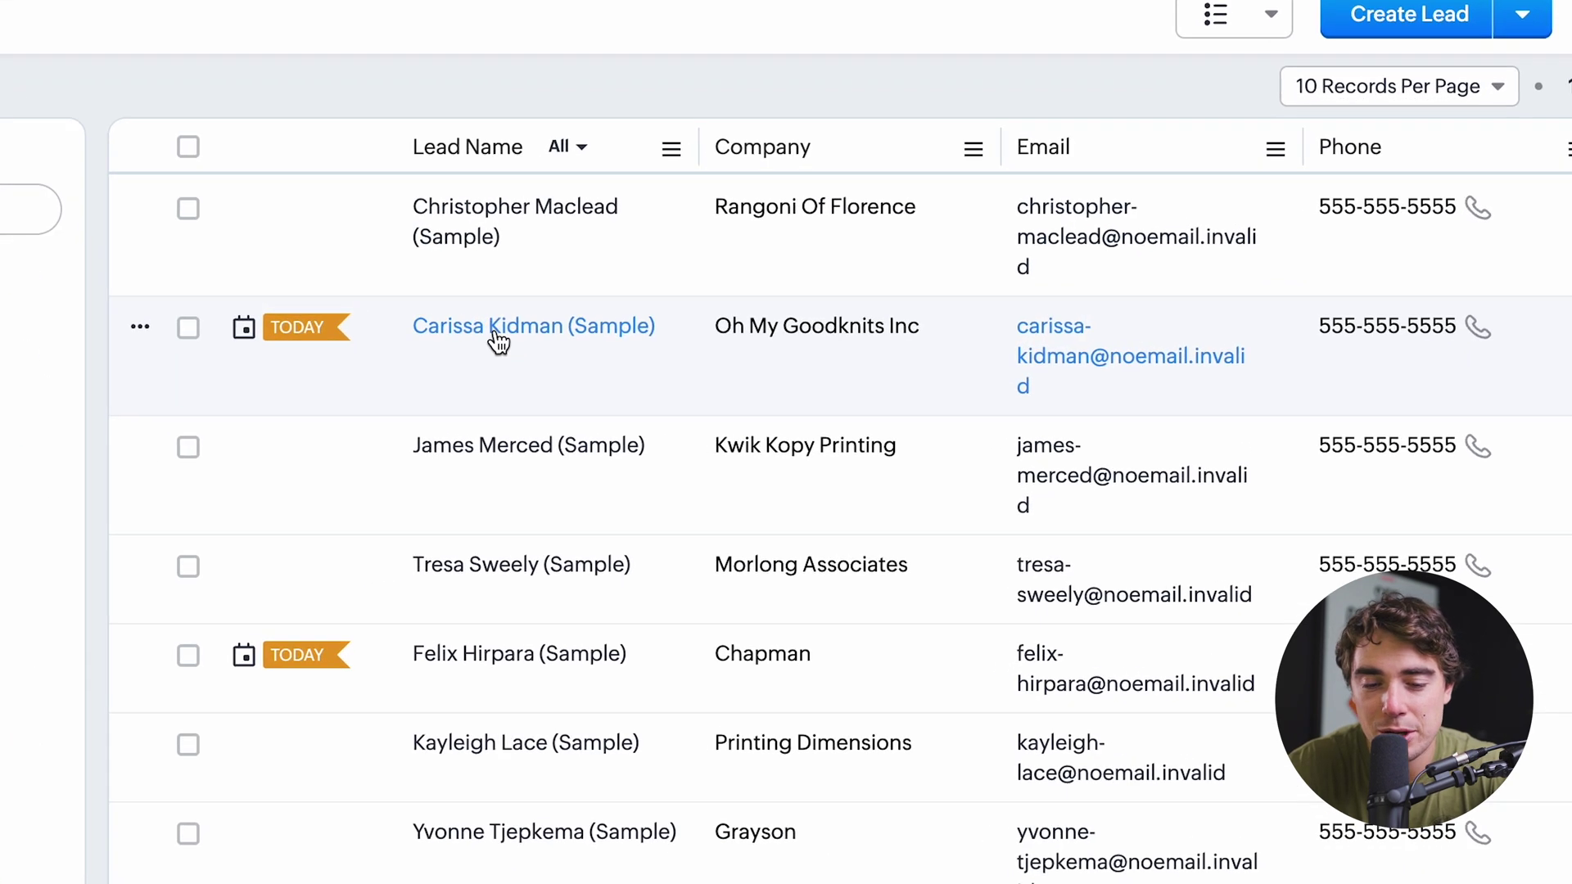
click(499, 340)
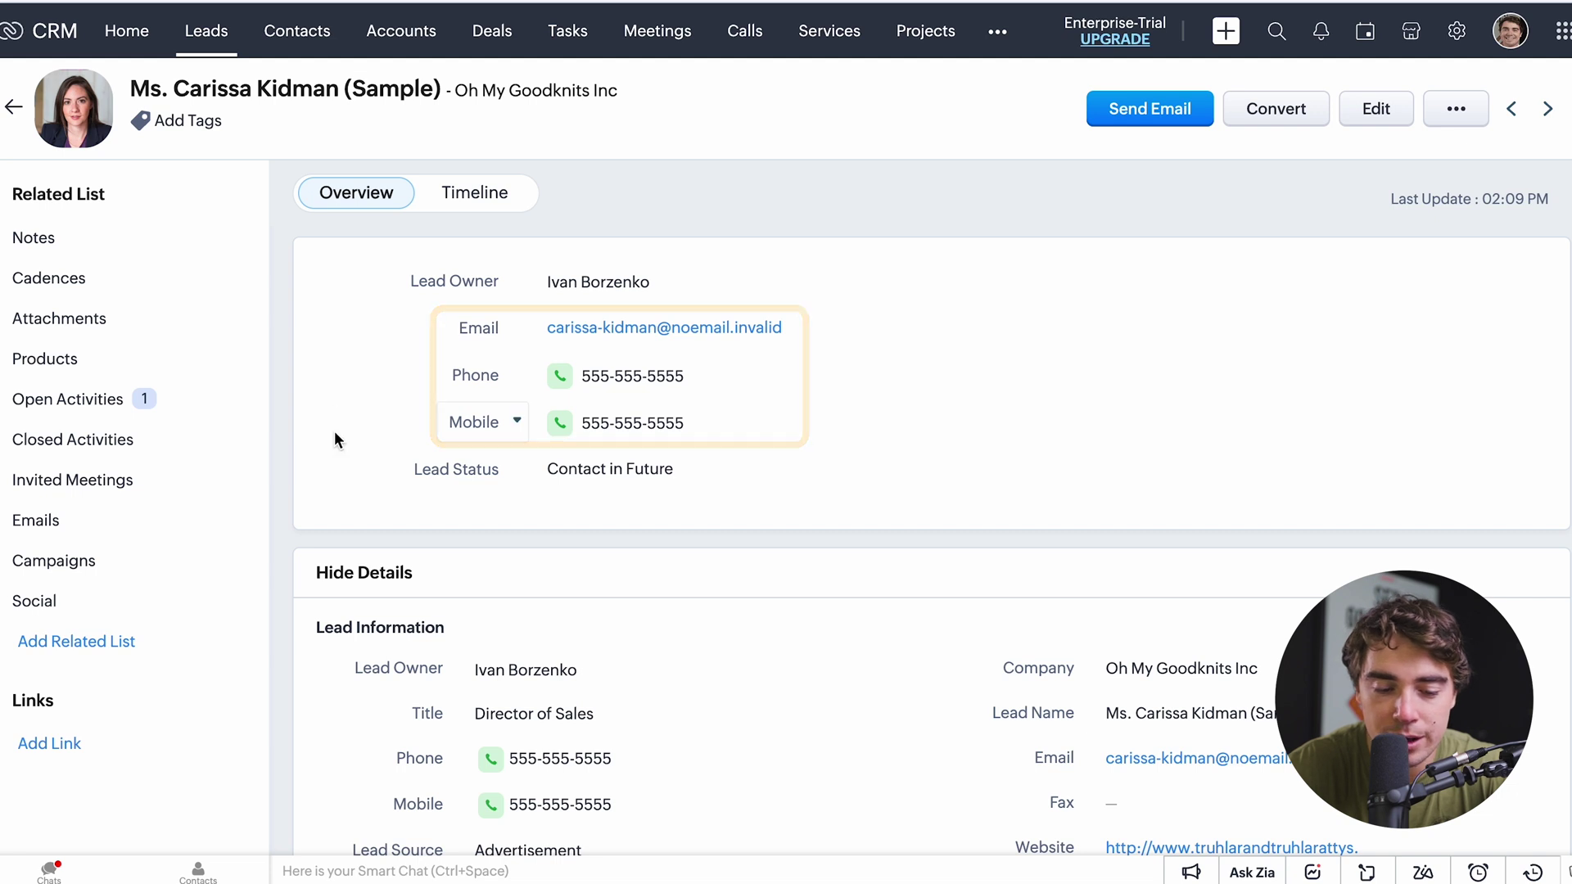
scroll(334, 438, down, 12)
scroll(416, 506, down, 3)
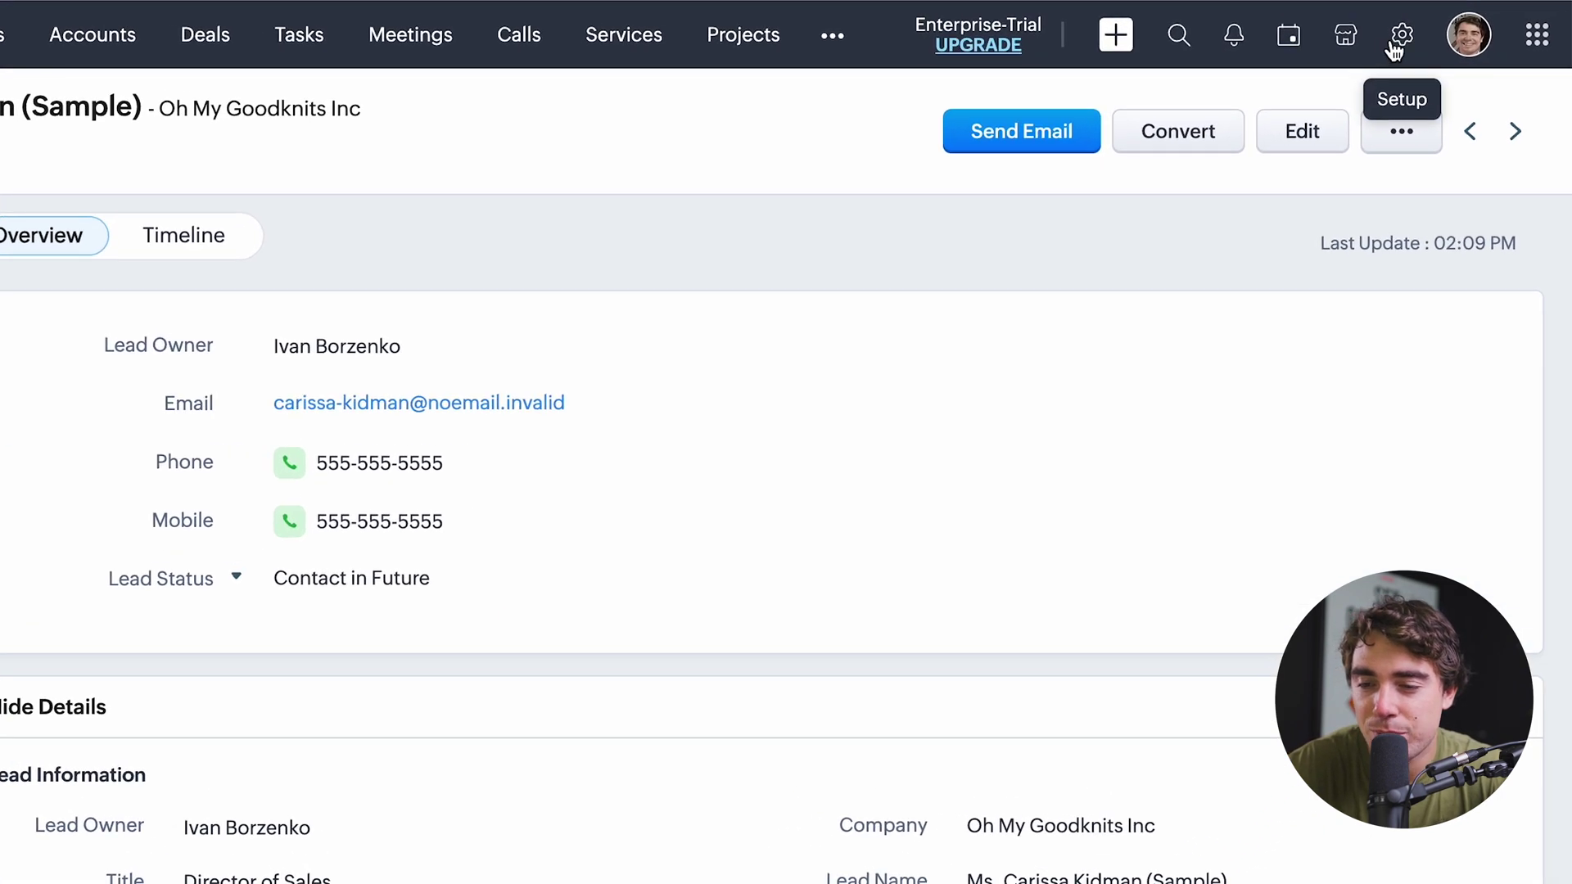
Open the Leads module's Standard layout through Setup's Modules and Fields.
click(1411, 54)
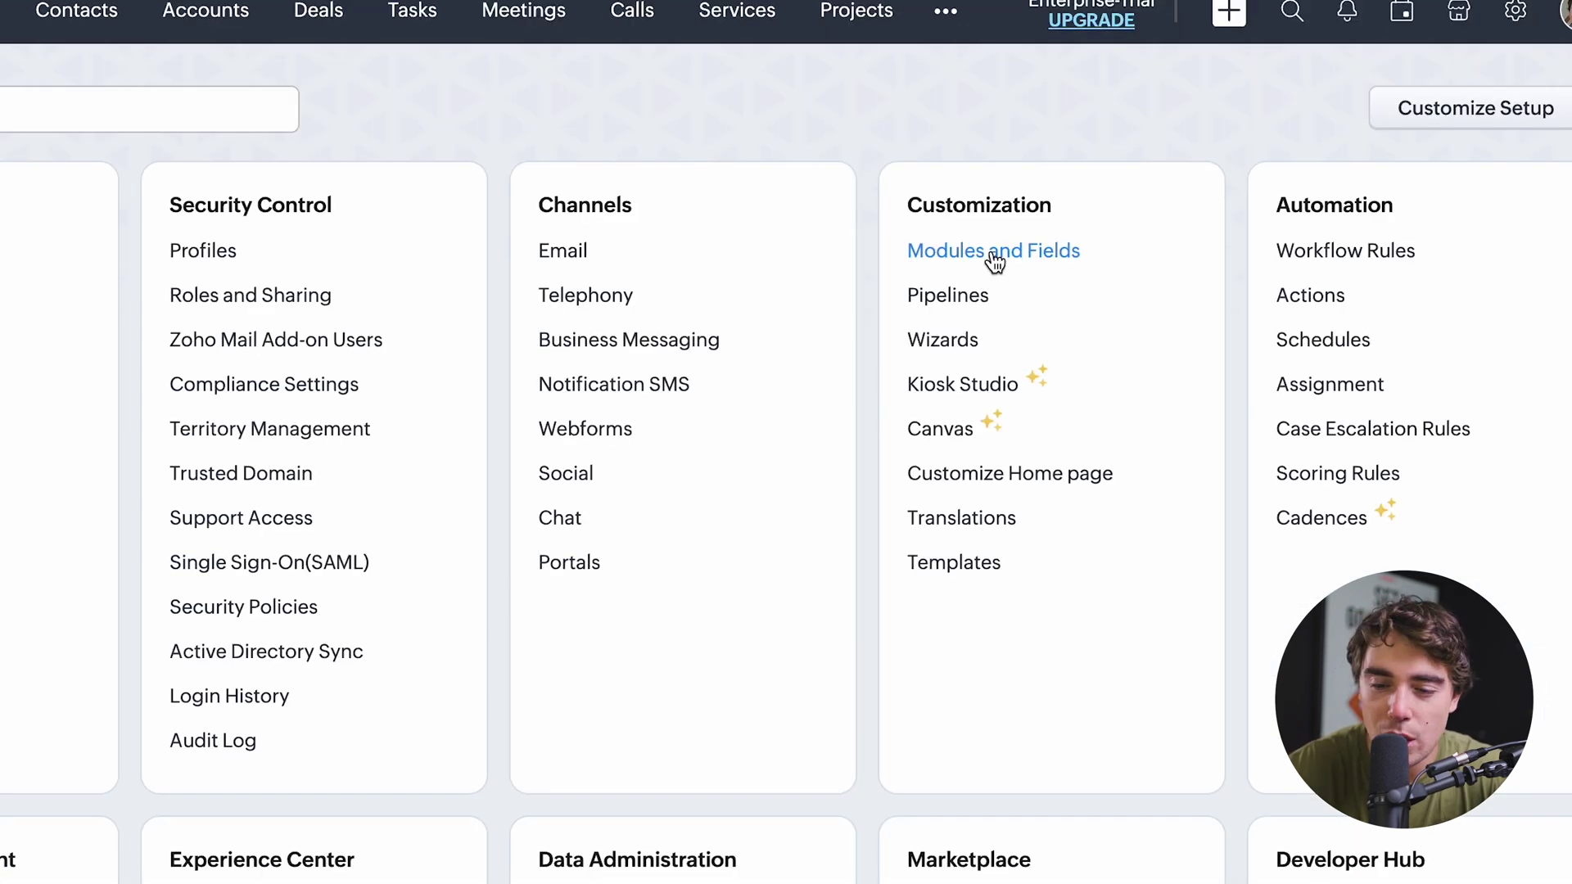
click(1012, 253)
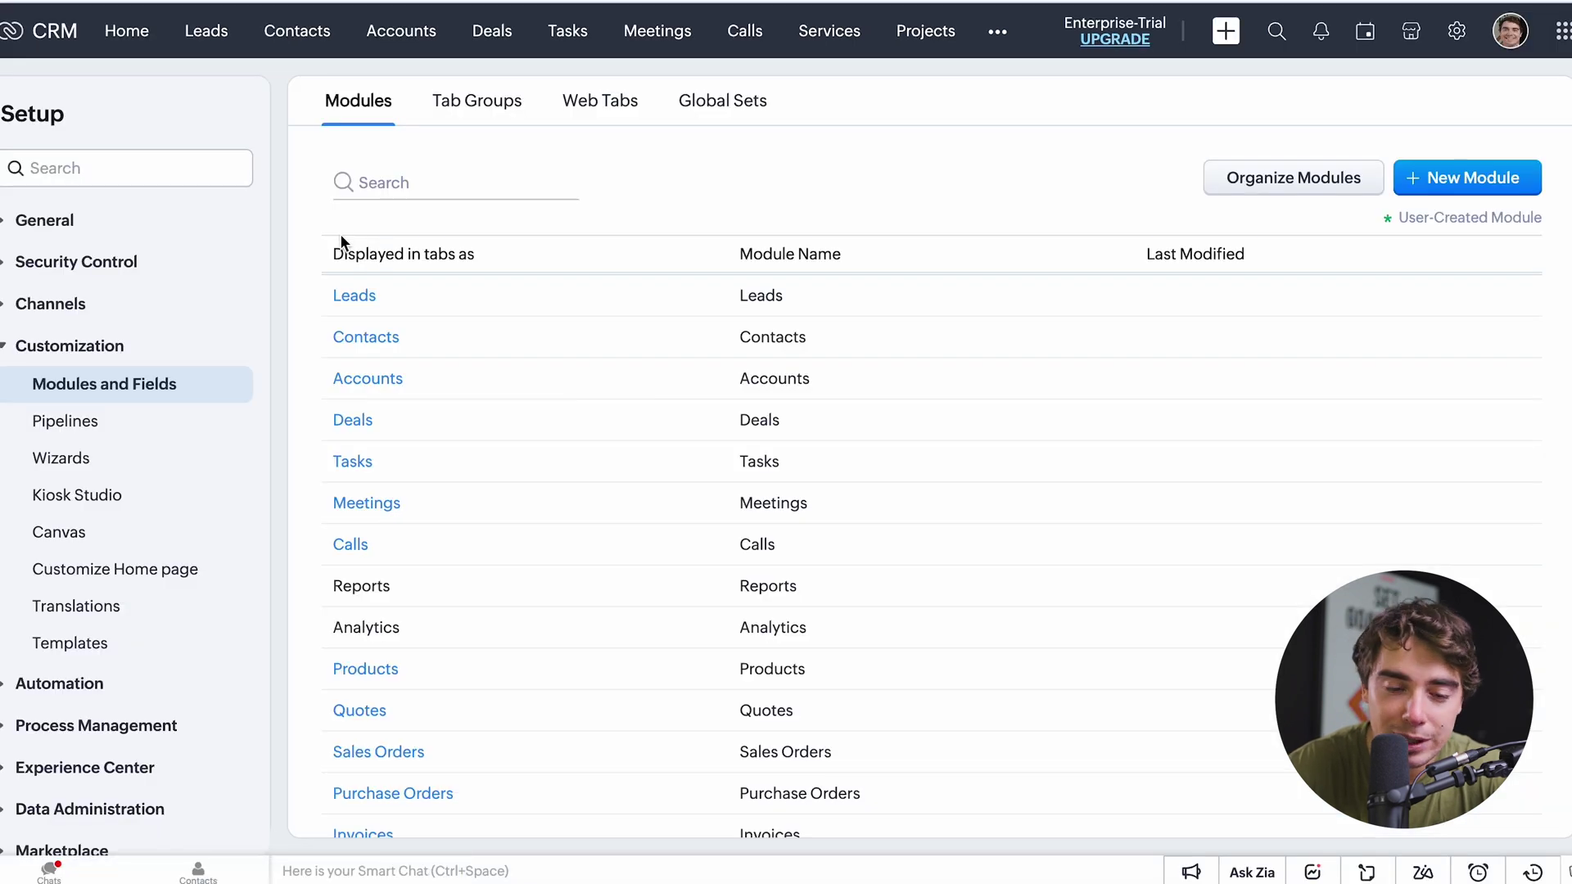
click(351, 298)
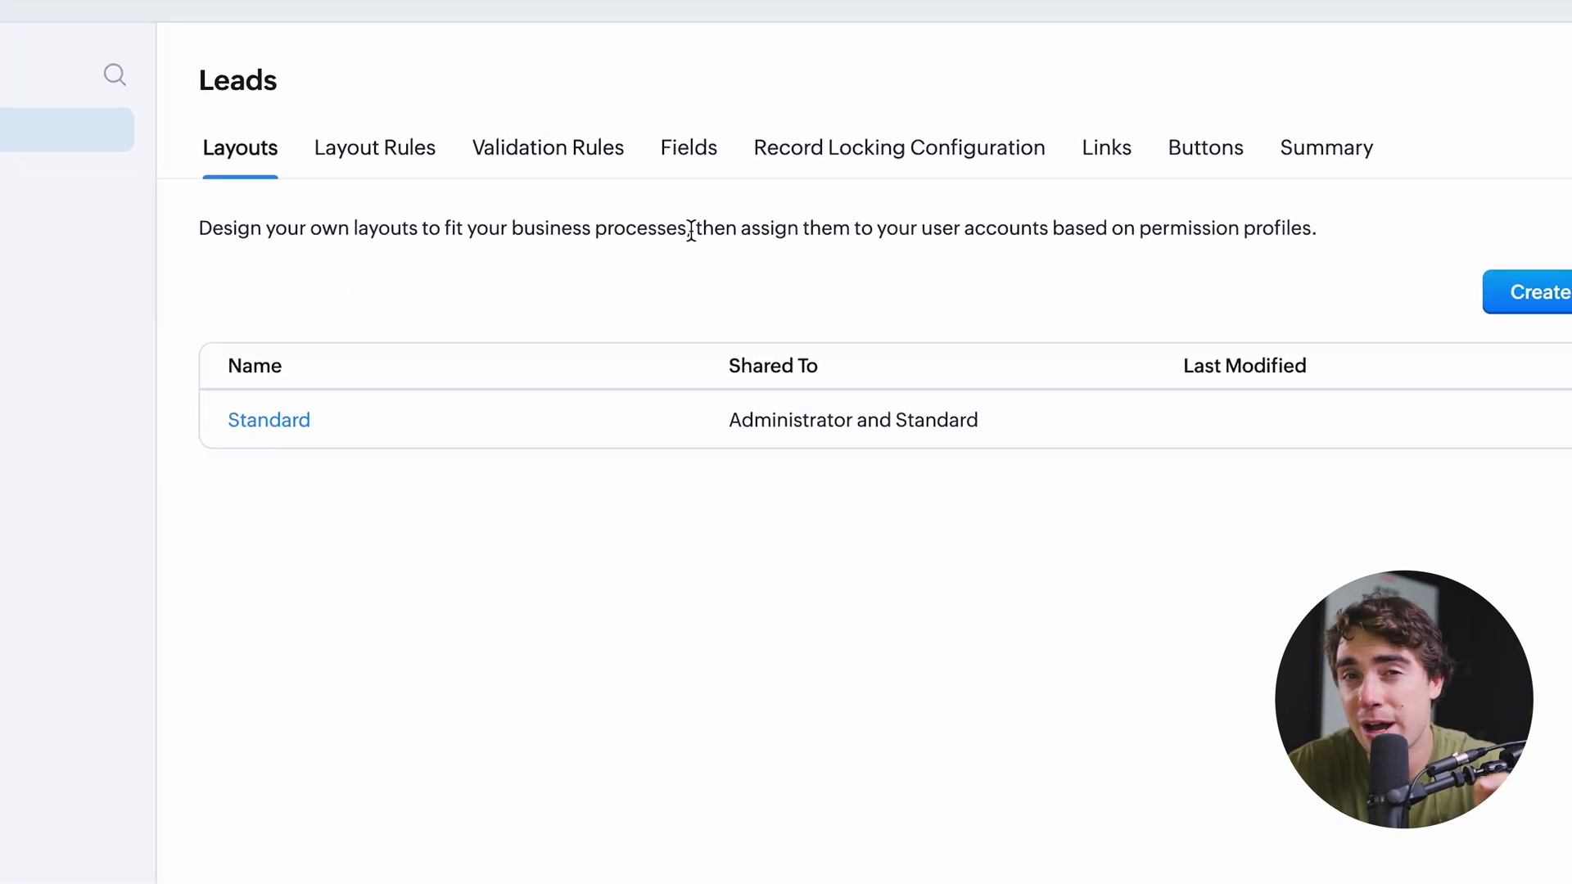
click(268, 420)
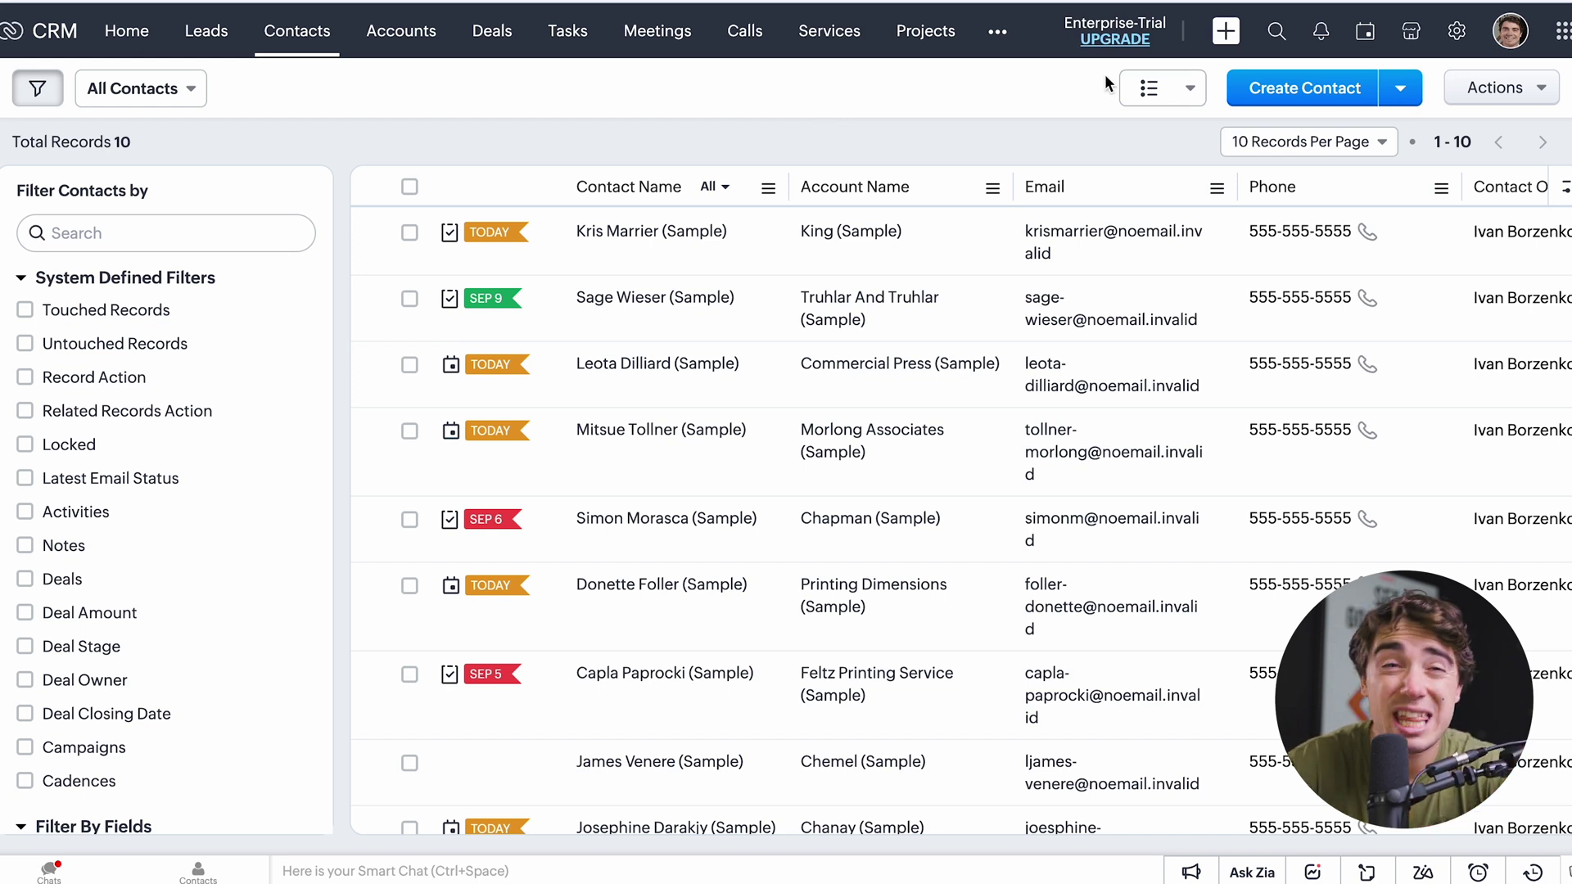
click(1390, 92)
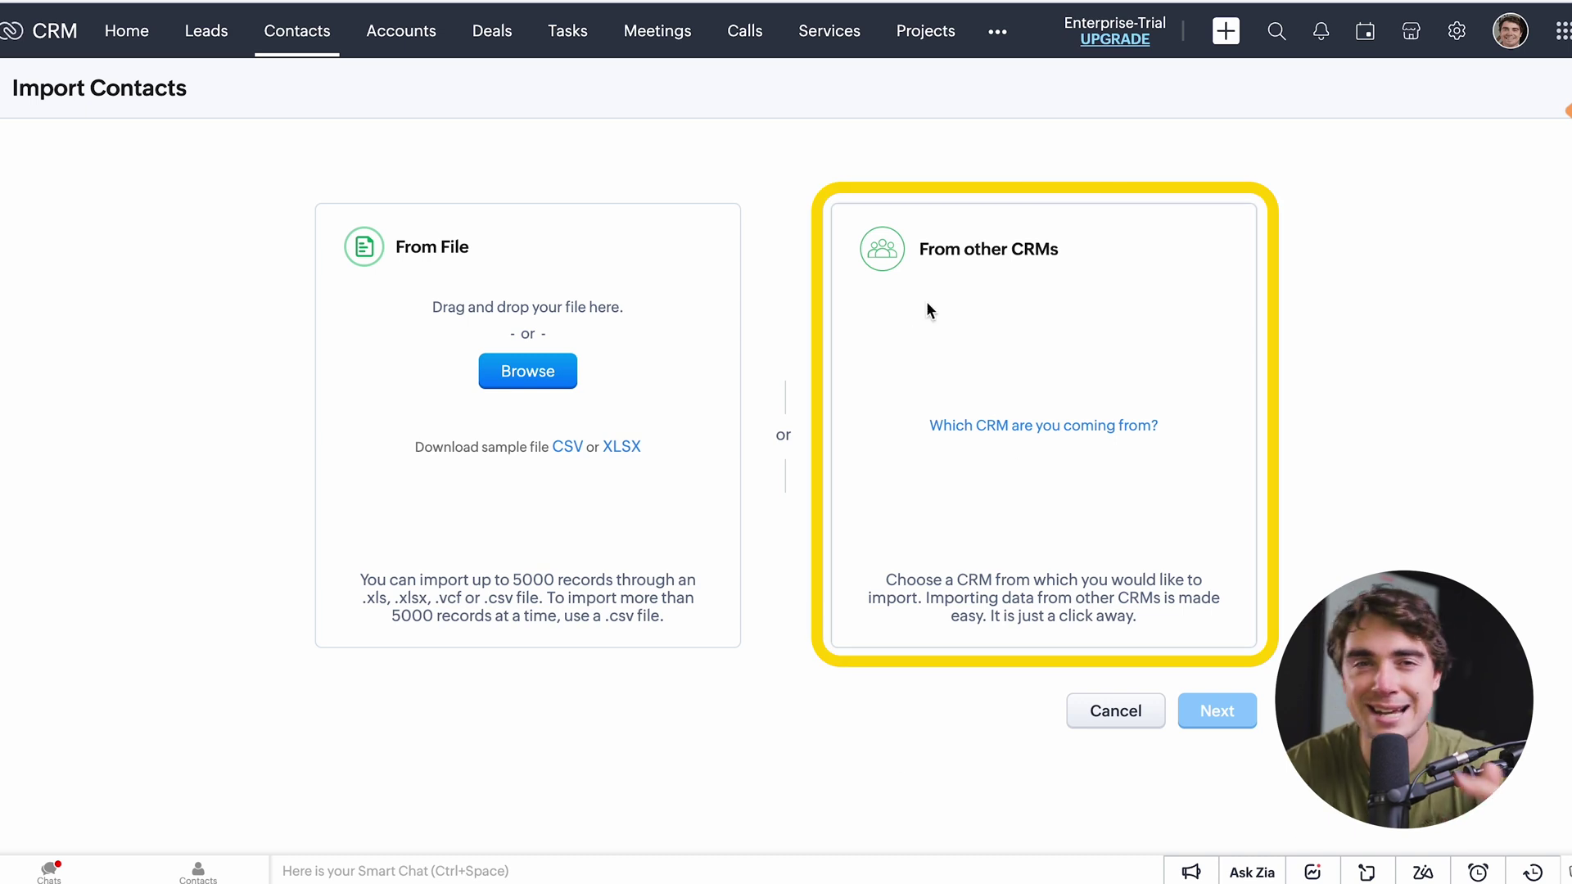
click(296, 31)
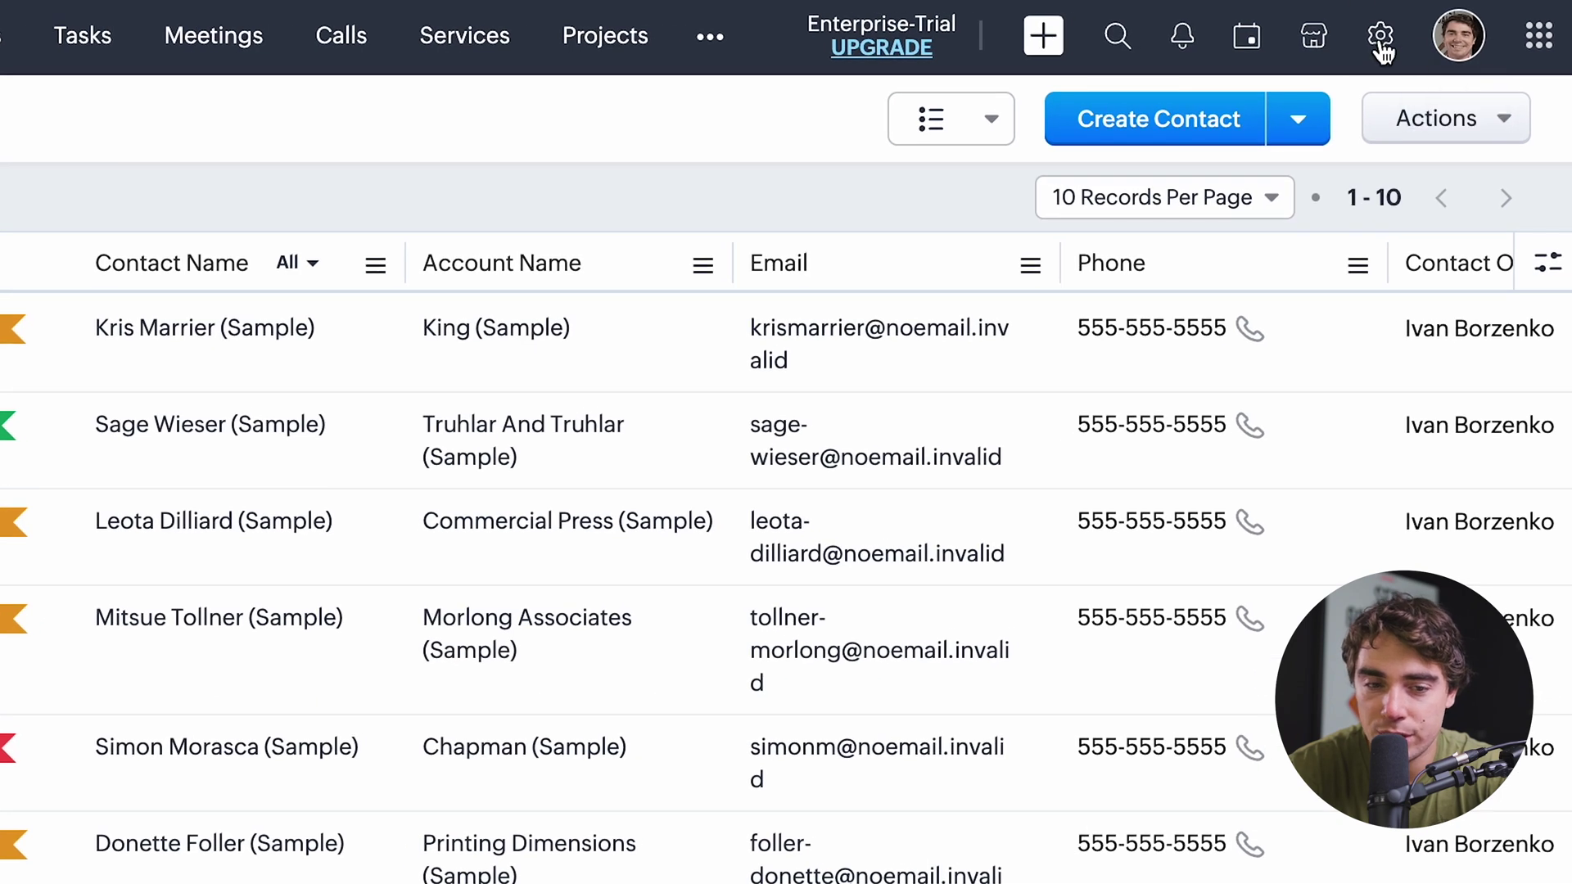
View the Big Deal Rule in Workflow Rules, then begin a new rule and list its modules.
click(1380, 36)
click(1128, 321)
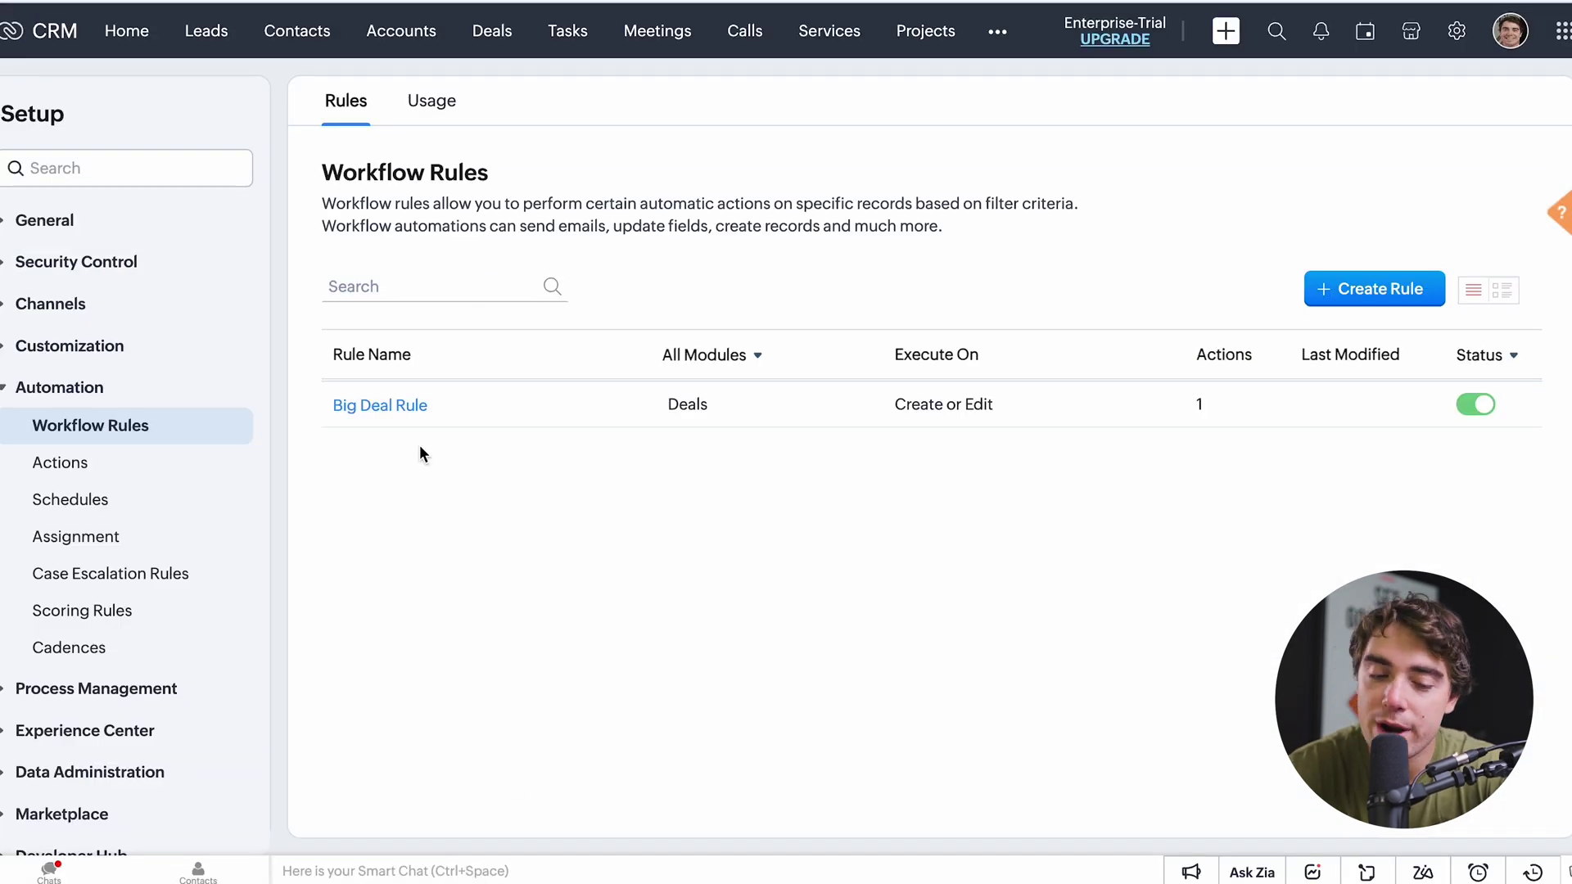
click(372, 411)
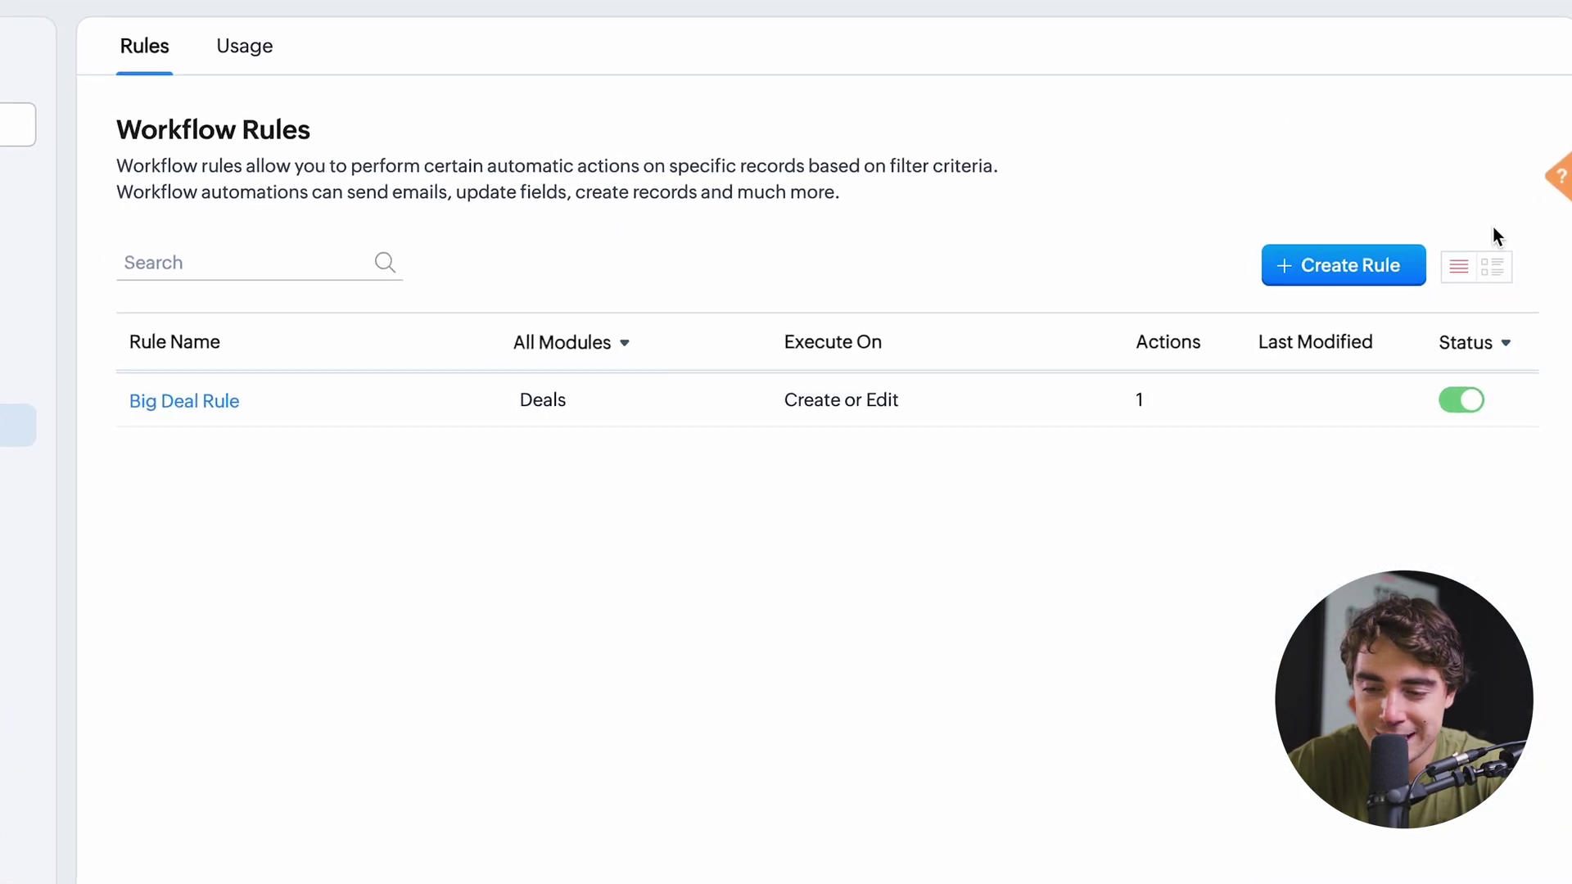
click(1287, 267)
click(524, 63)
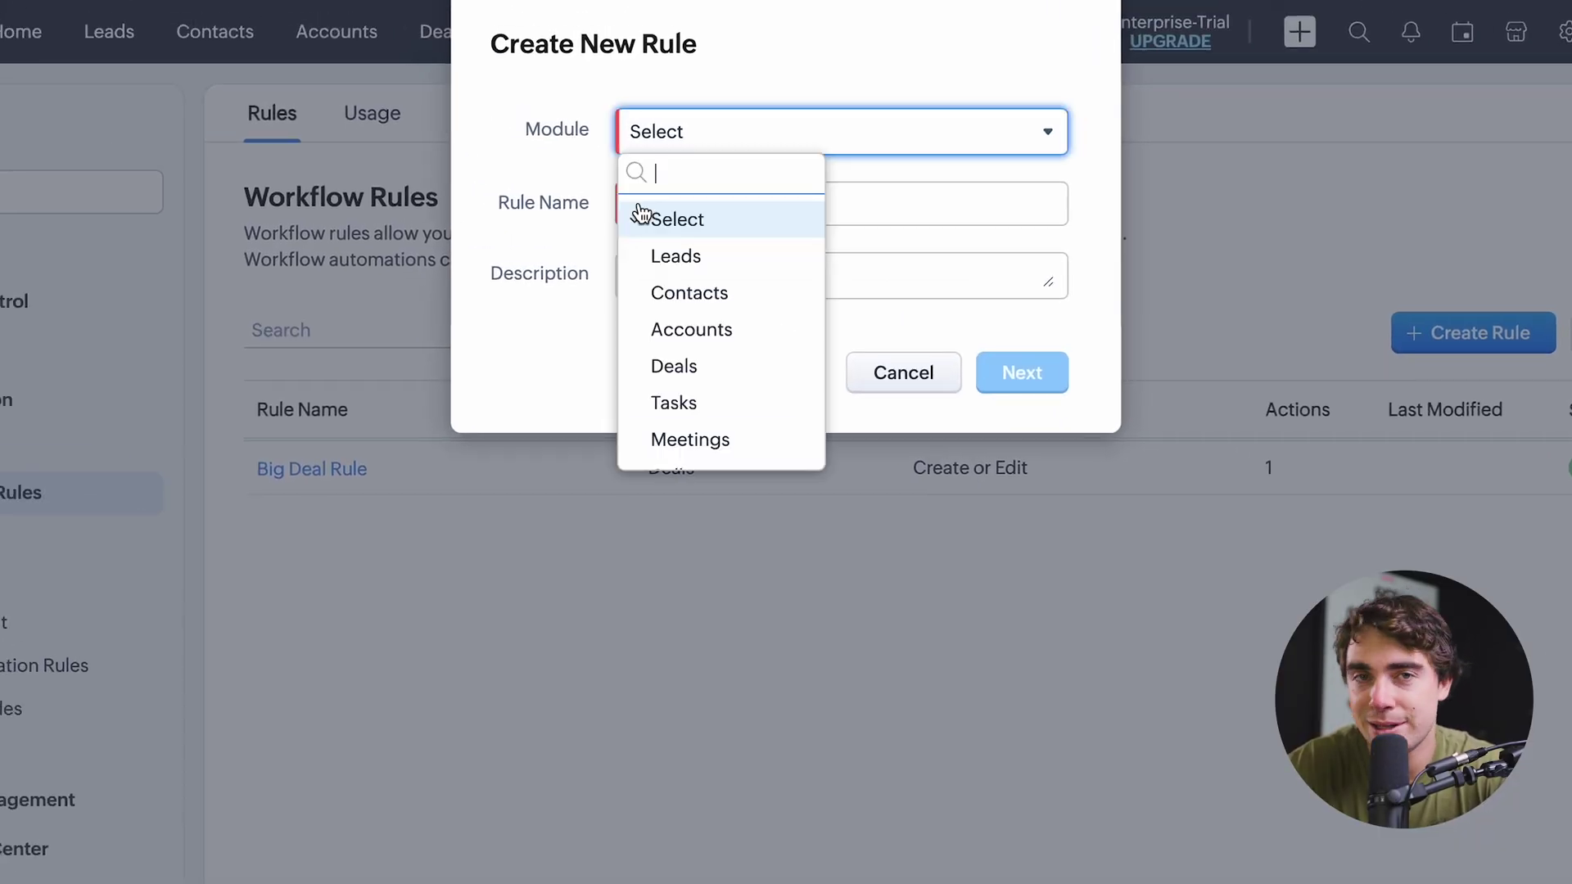
Choose the Contacts module, name the rule 'test', and continue to its trigger step.
click(655, 283)
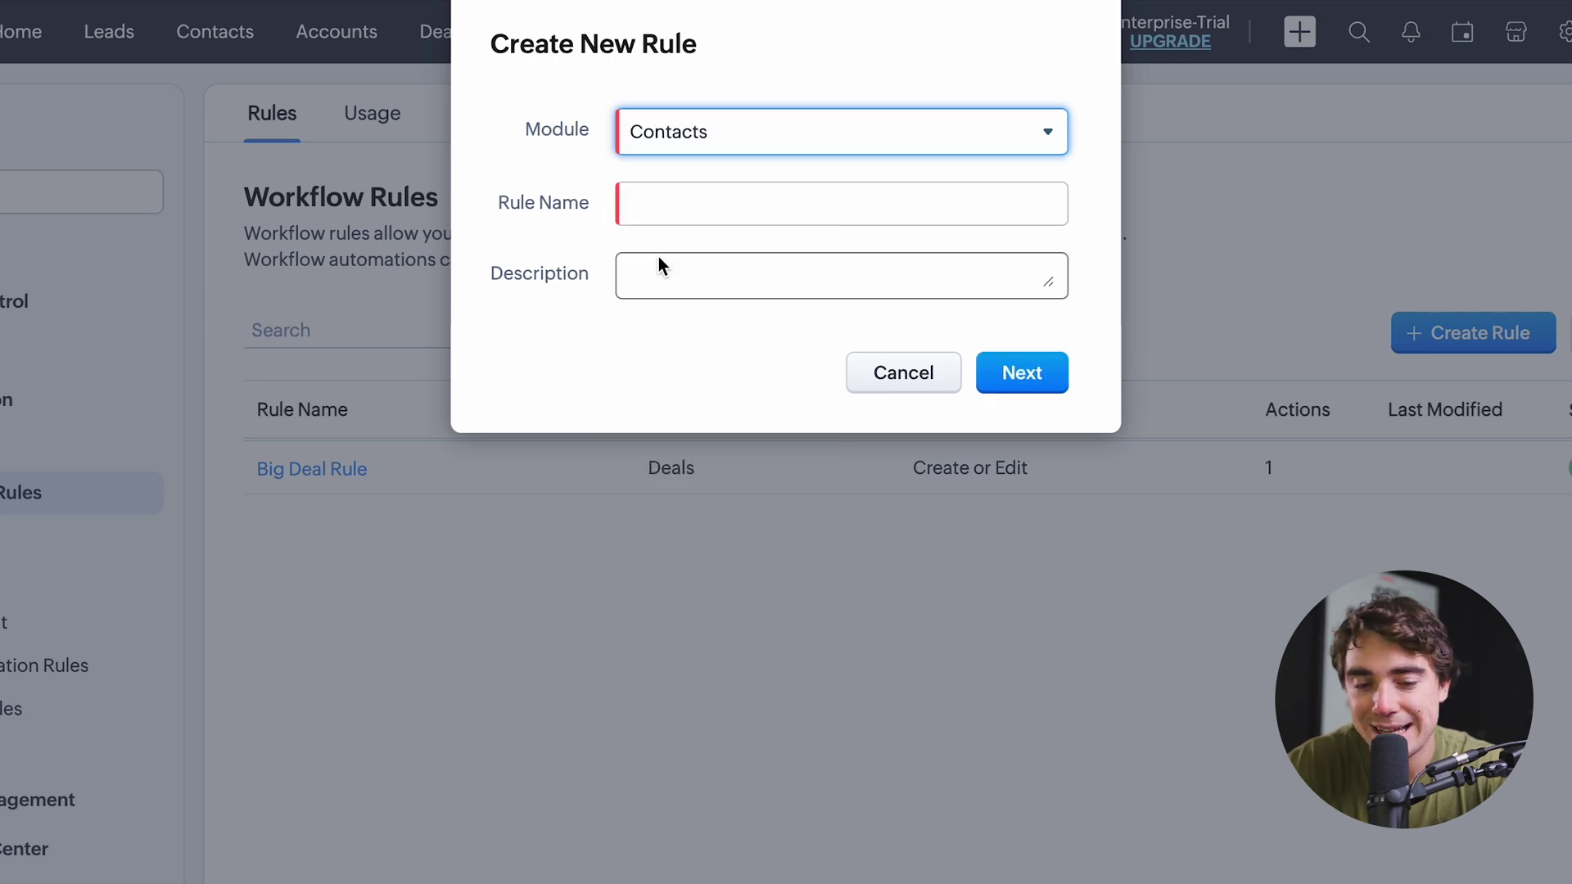
click(652, 218)
text(test)
click(691, 295)
click(1022, 373)
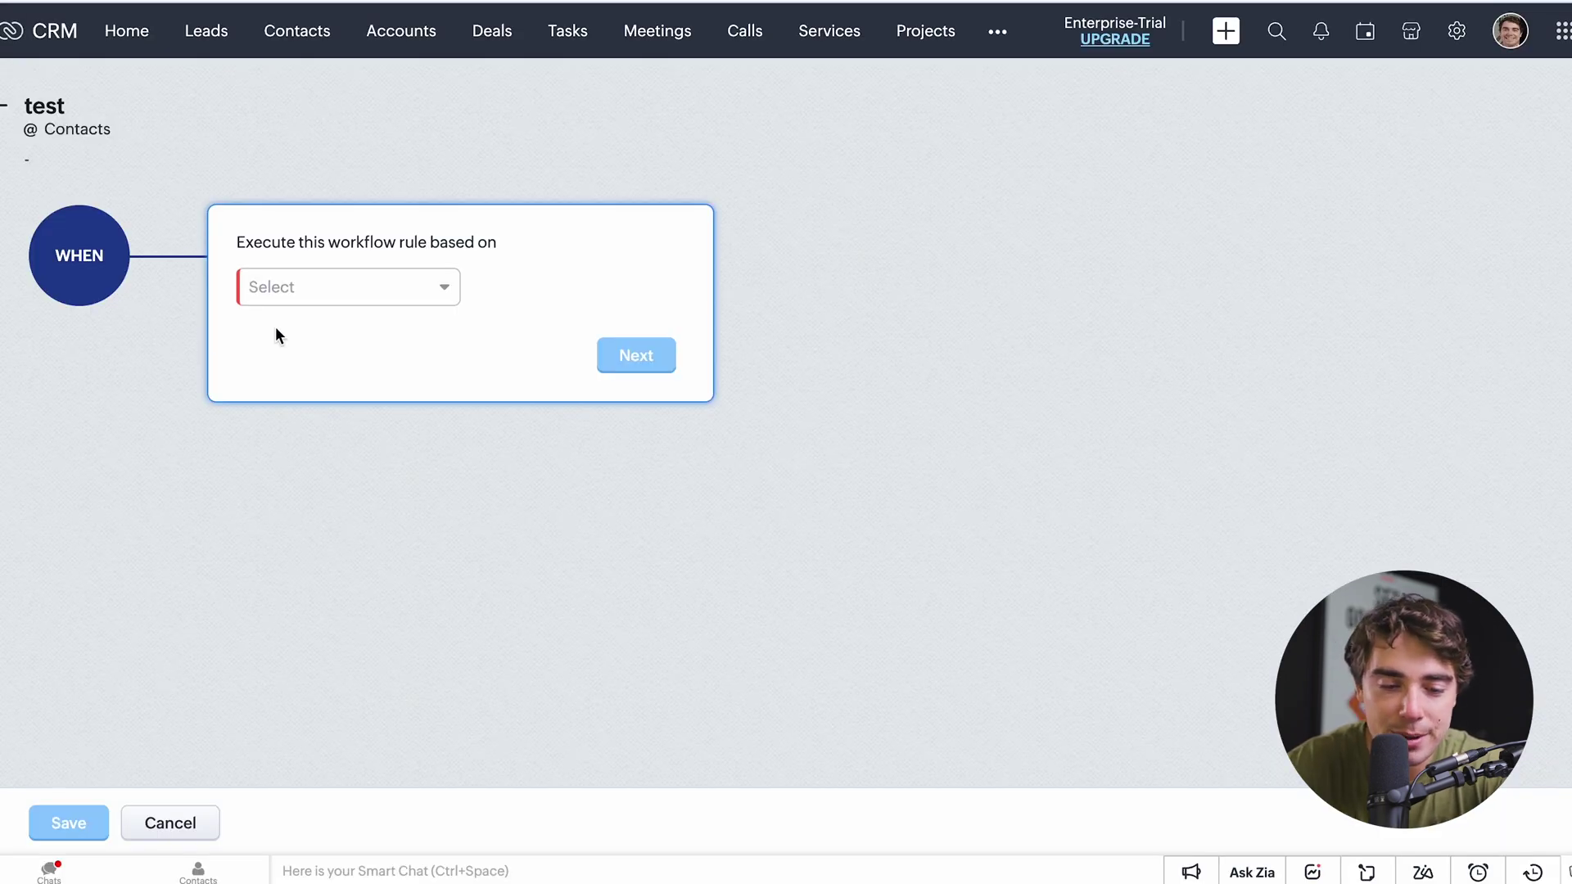
Set the rule to execute on the Edit record action and show the field-modified options.
click(282, 287)
click(297, 331)
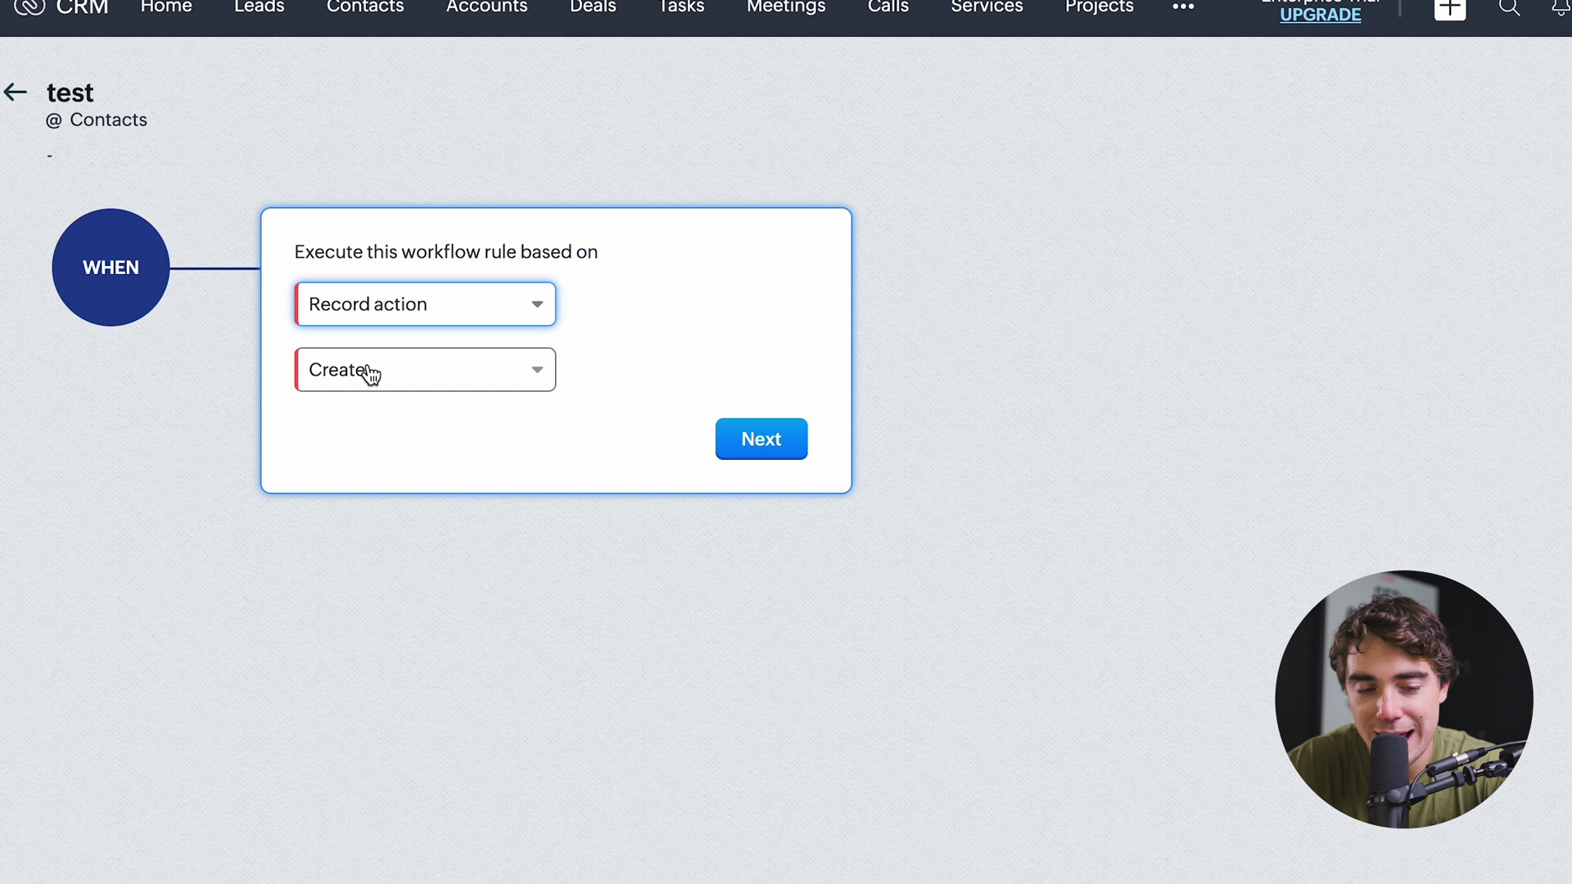
click(370, 373)
click(360, 502)
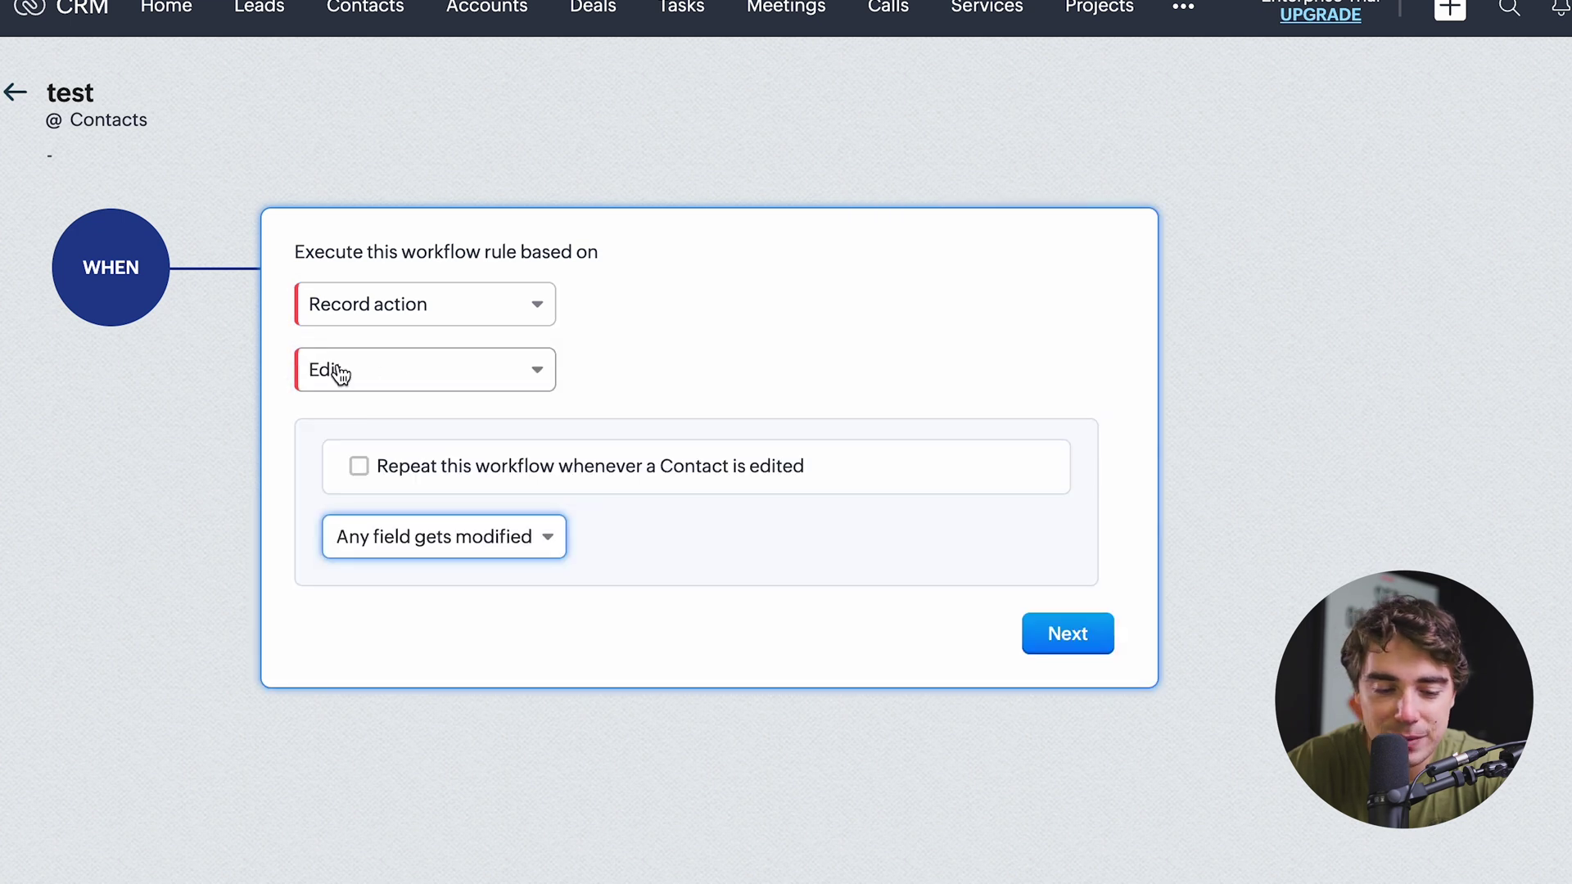
click(410, 537)
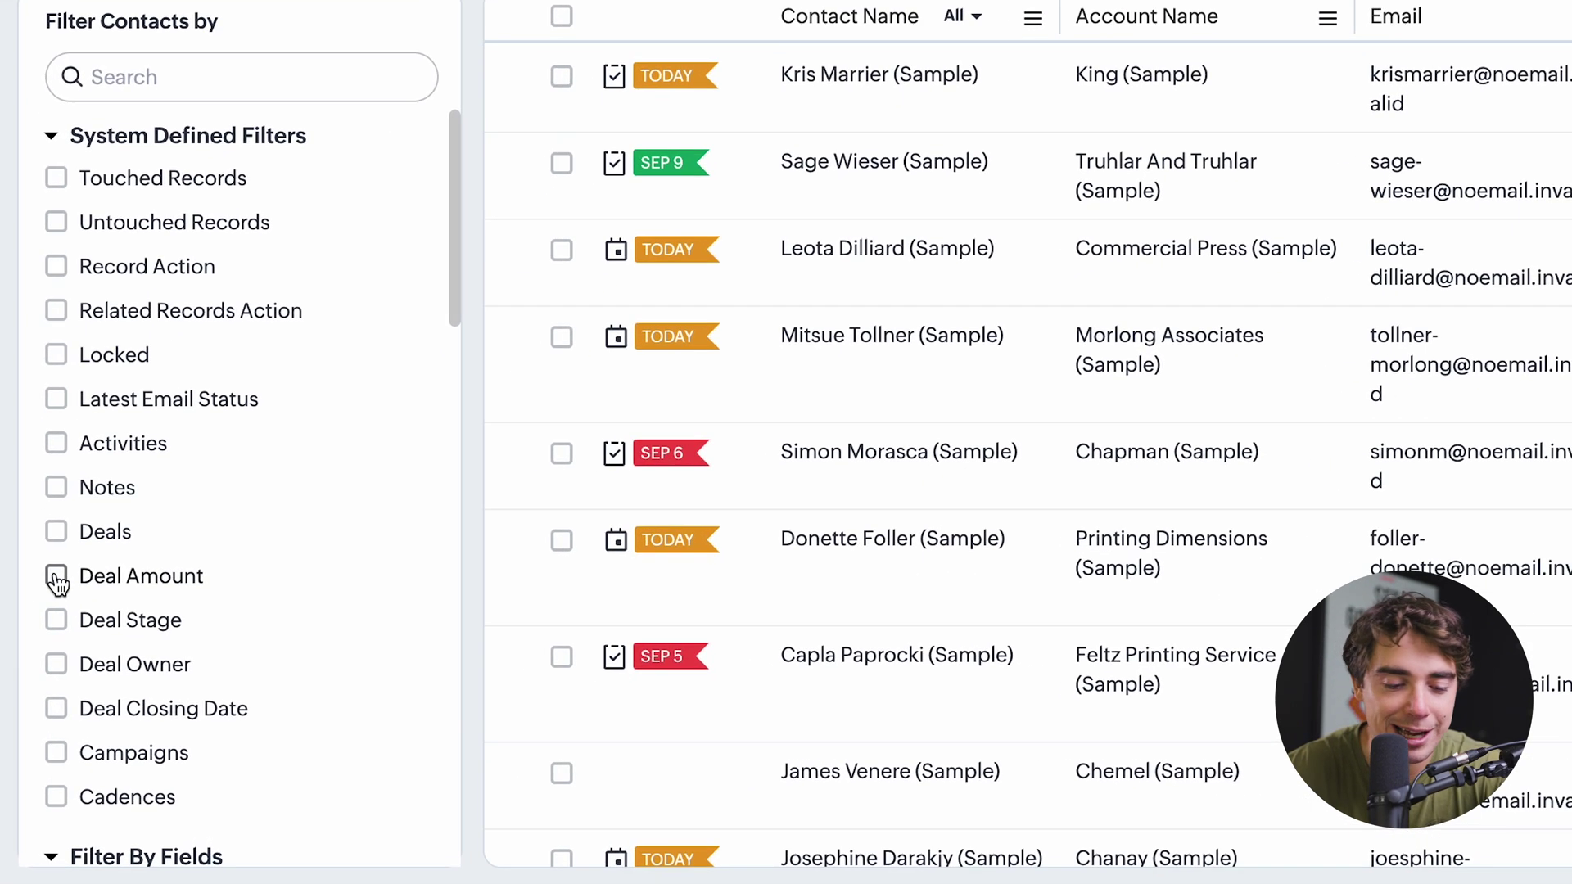
Filter contacts by a Deal Amount of 1000 and apply the filter.
click(30, 606)
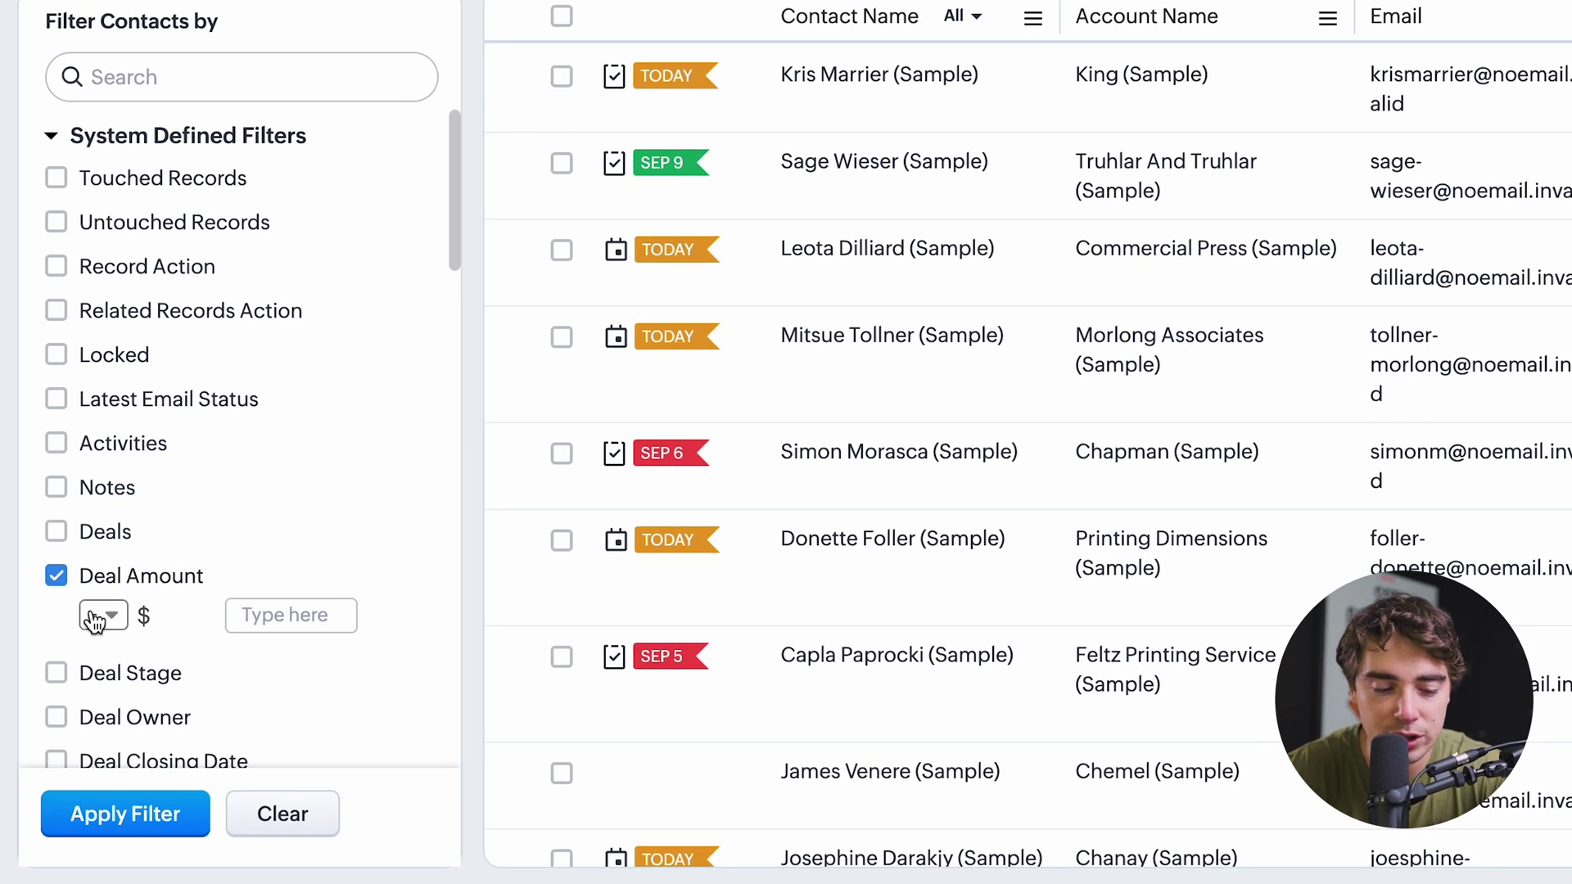
click(244, 615)
text(1000)
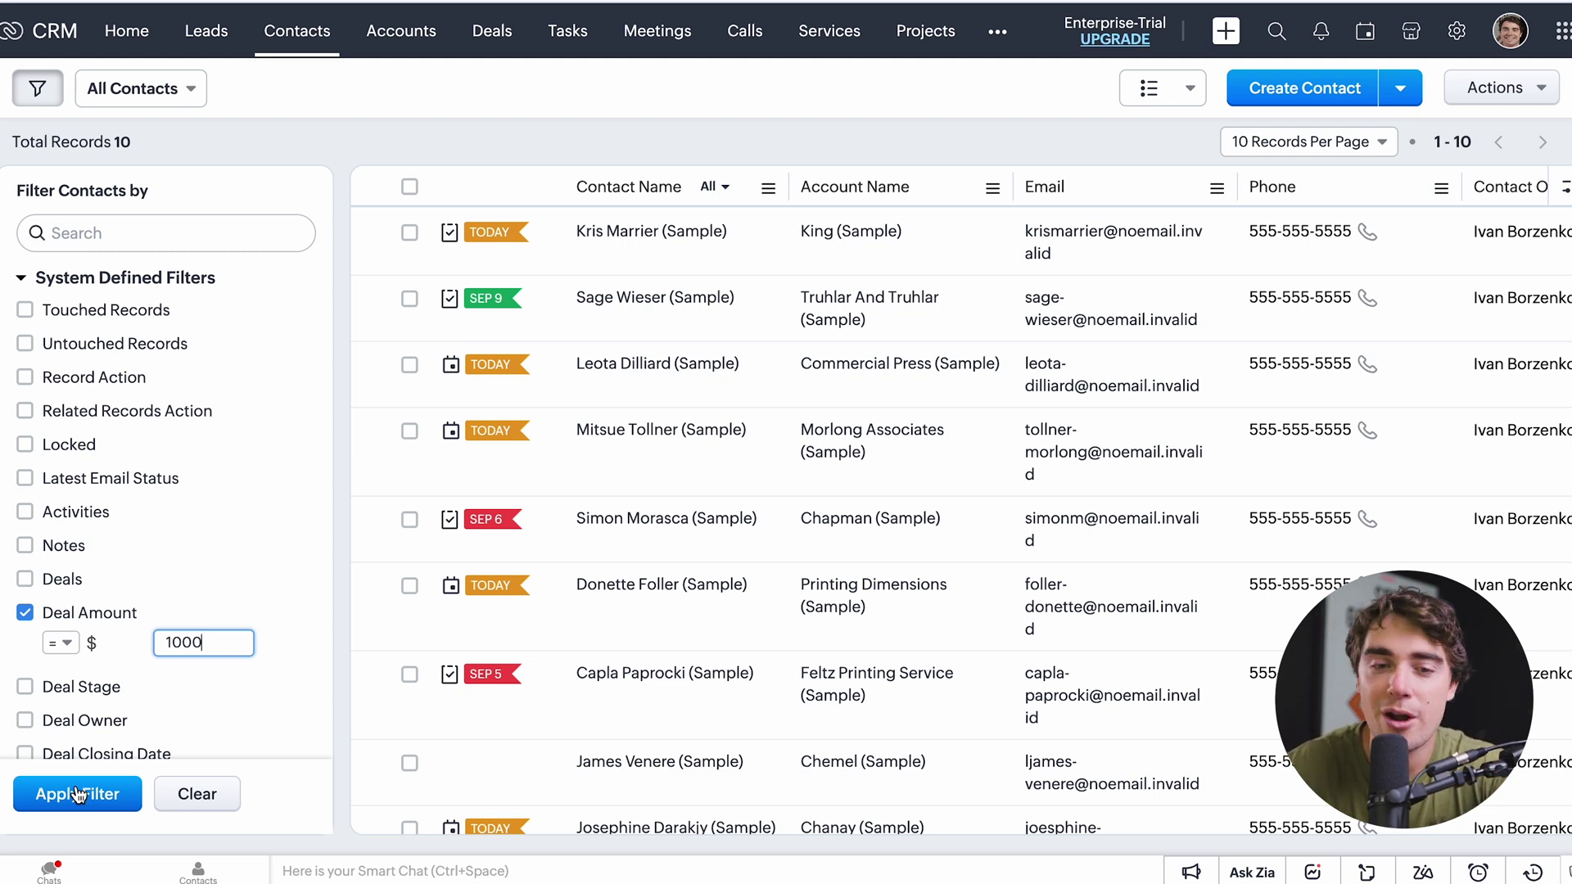
click(79, 795)
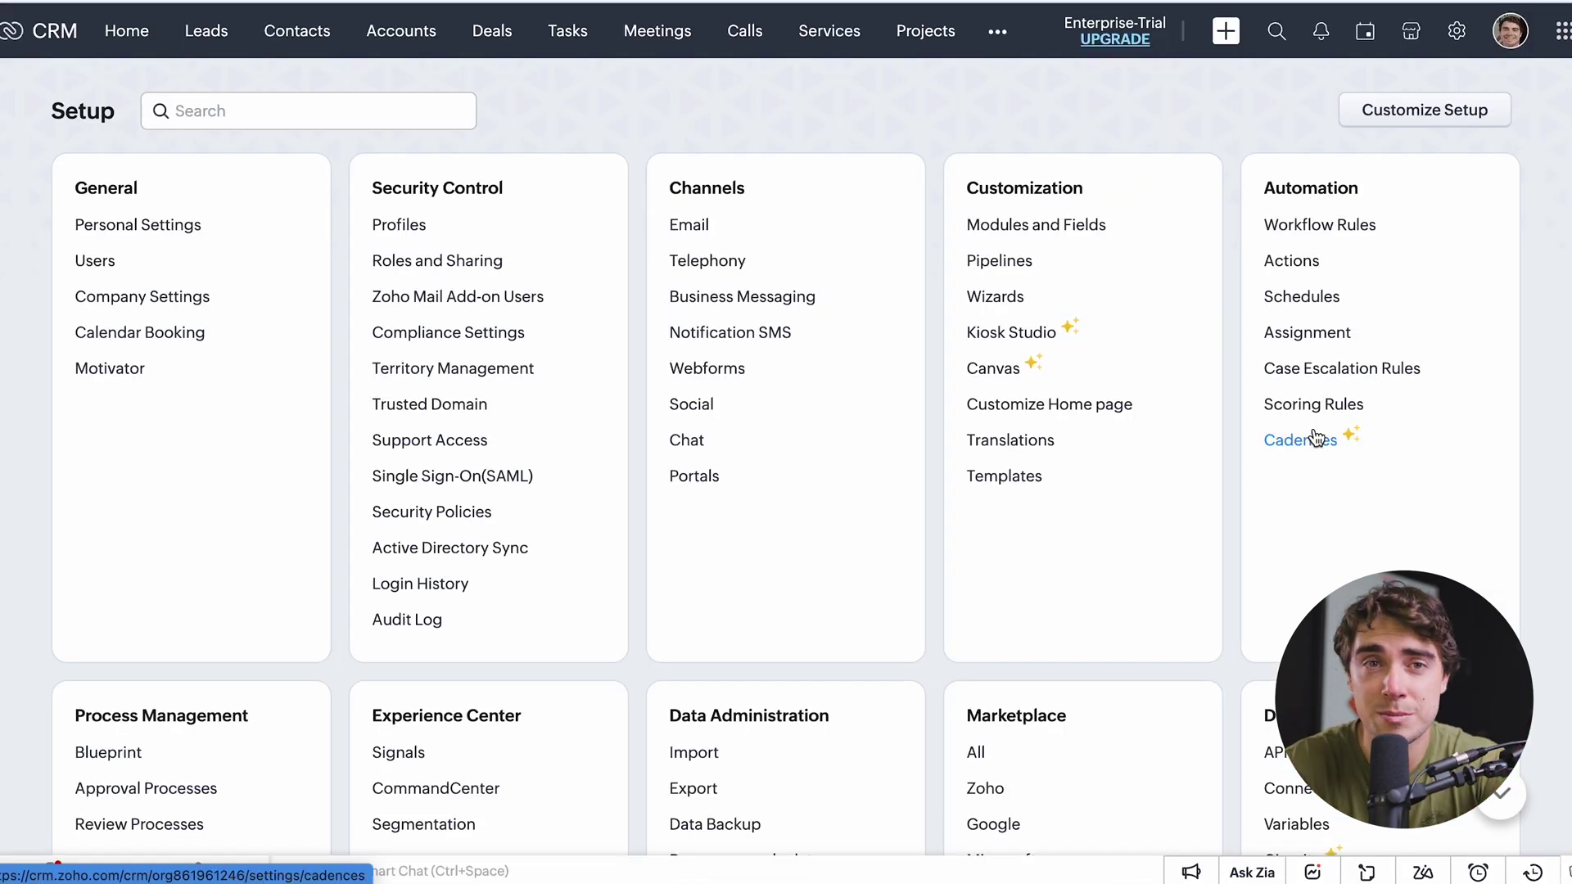
Scroll through Setup and open the Email channel settings.
scroll(676, 168, down, 1)
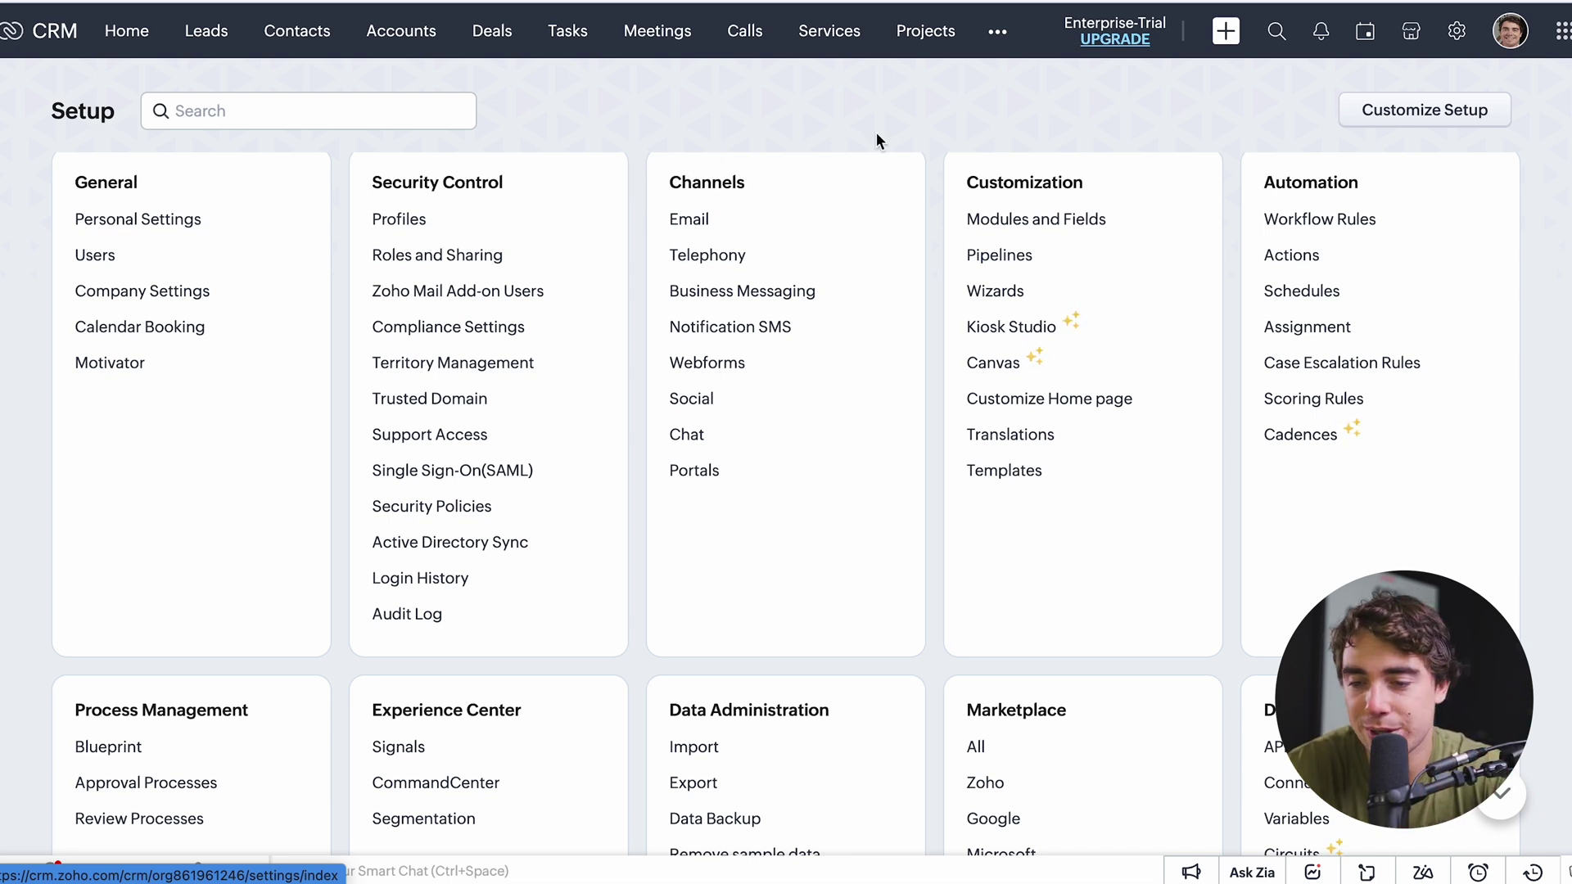
click(696, 221)
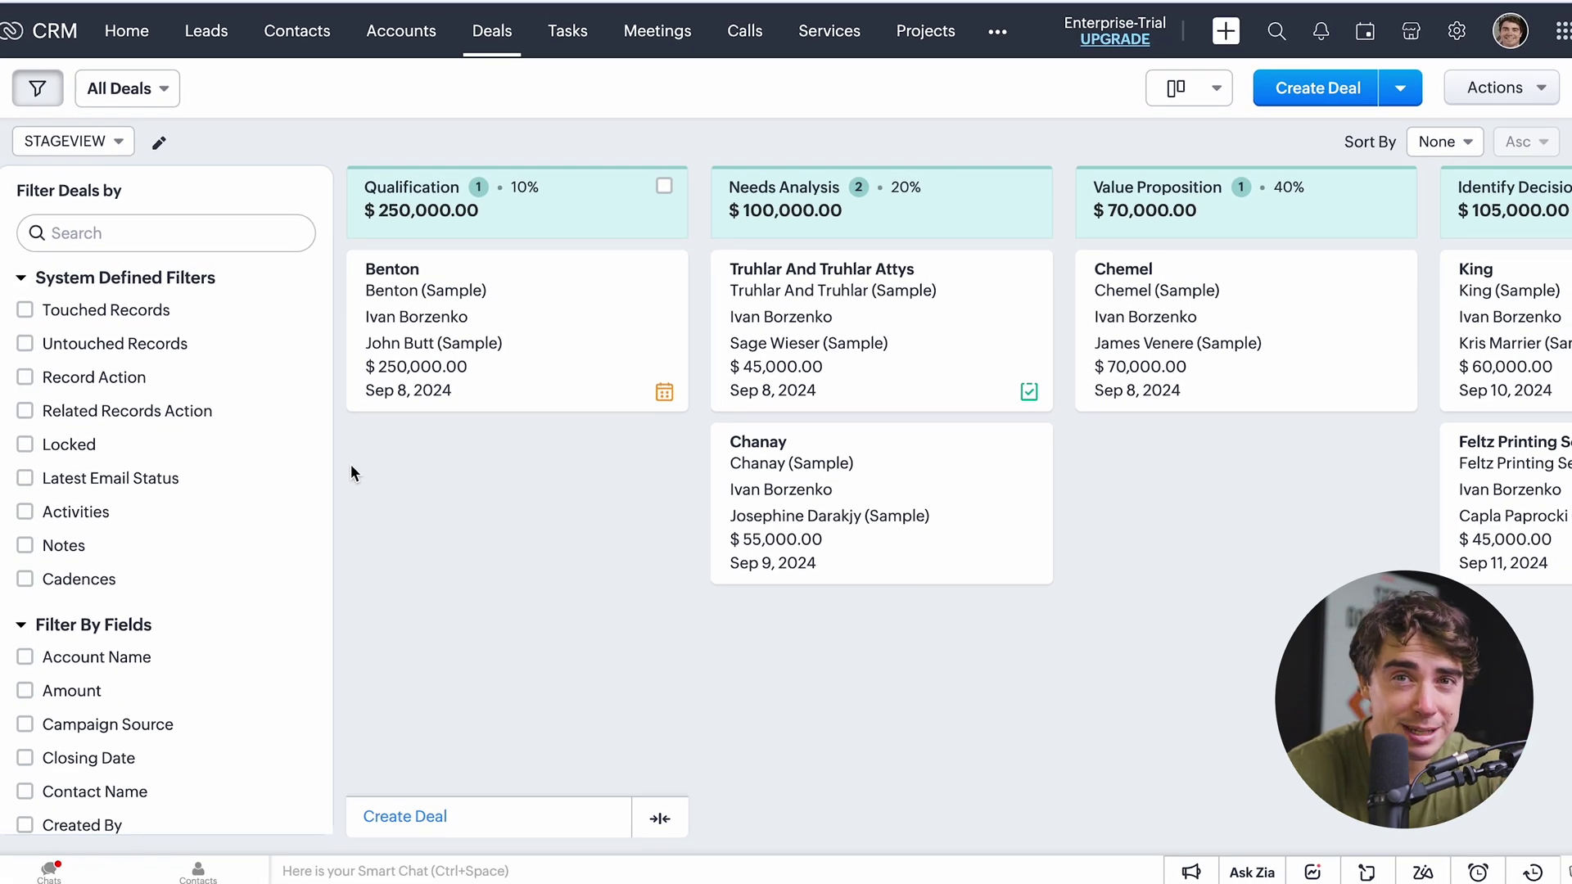
Scroll right across the Deals stage board to review deals in the later pipeline stages.
scroll(796, 716, right, 1)
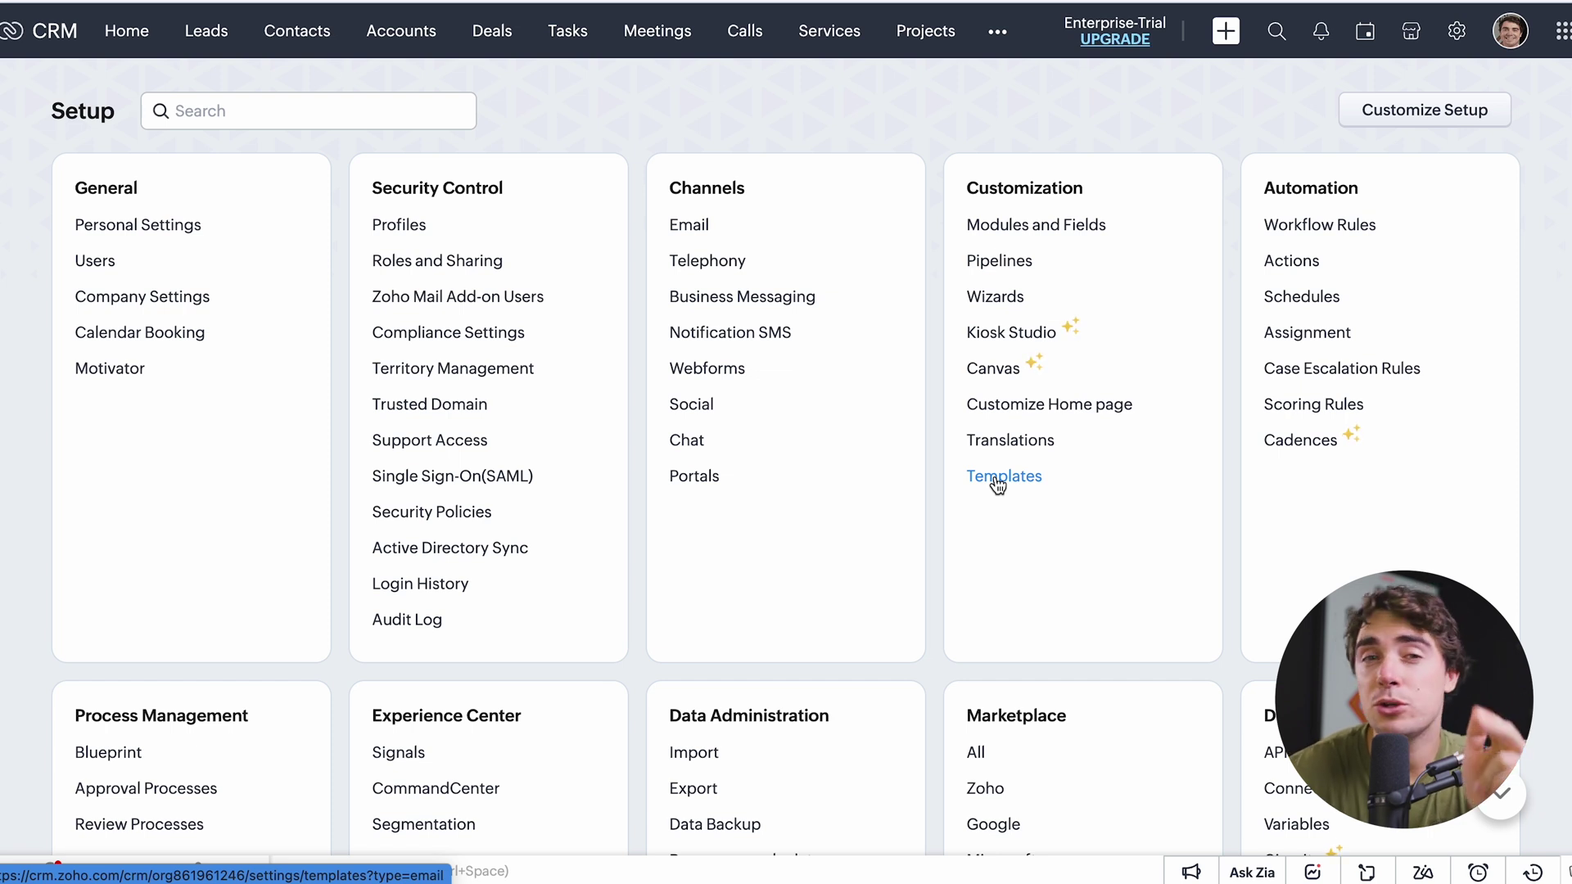
Open the email Templates list in Setup and preview the Big Deal Alert template for Deals.
click(997, 484)
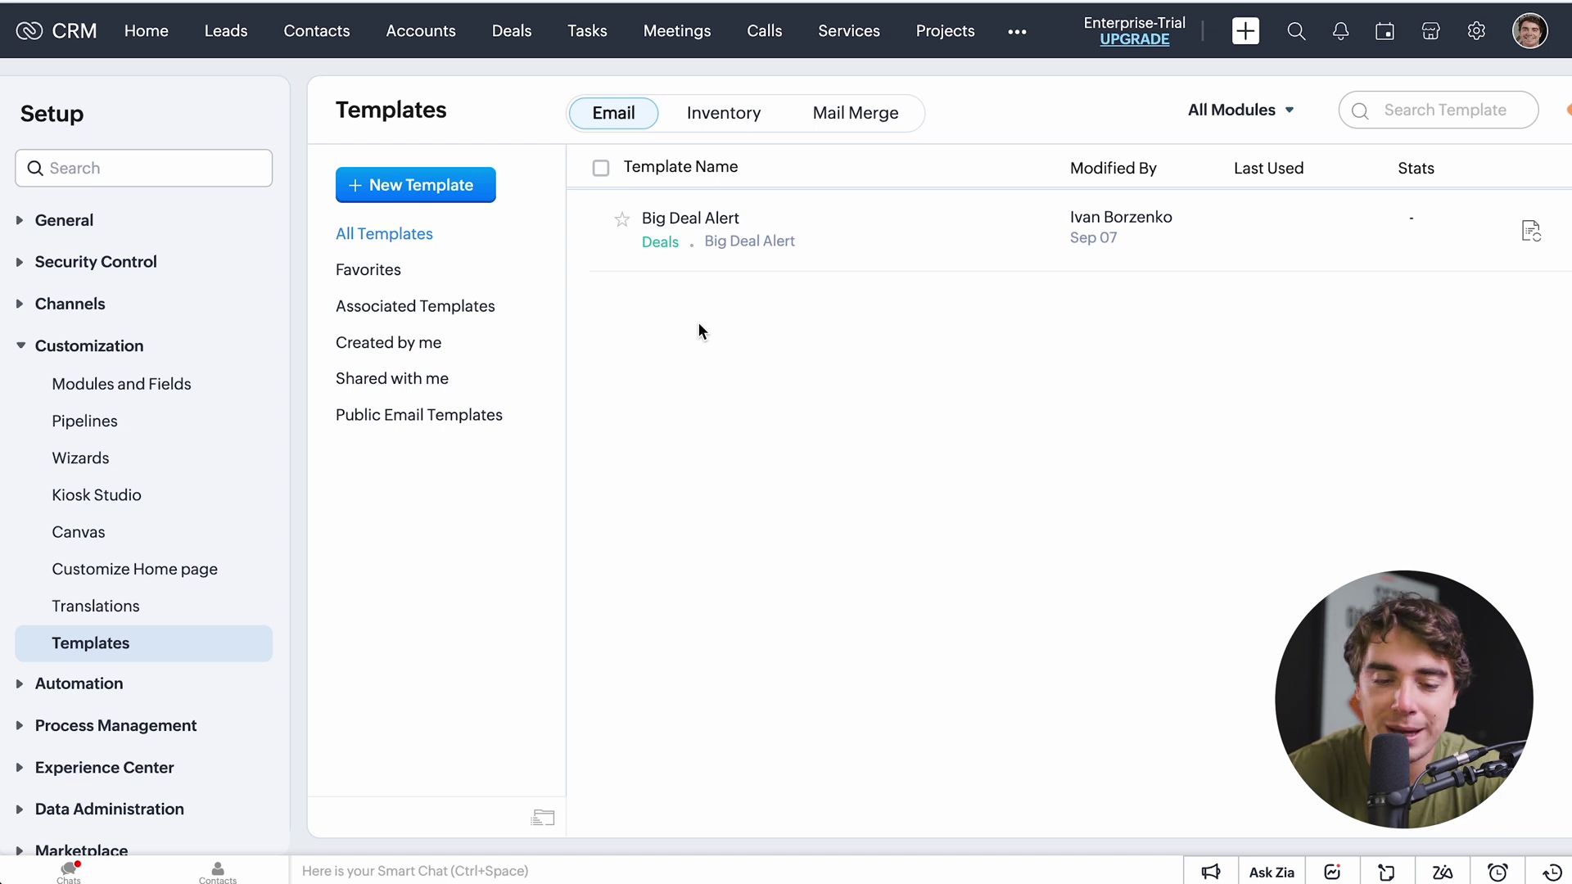
click(686, 221)
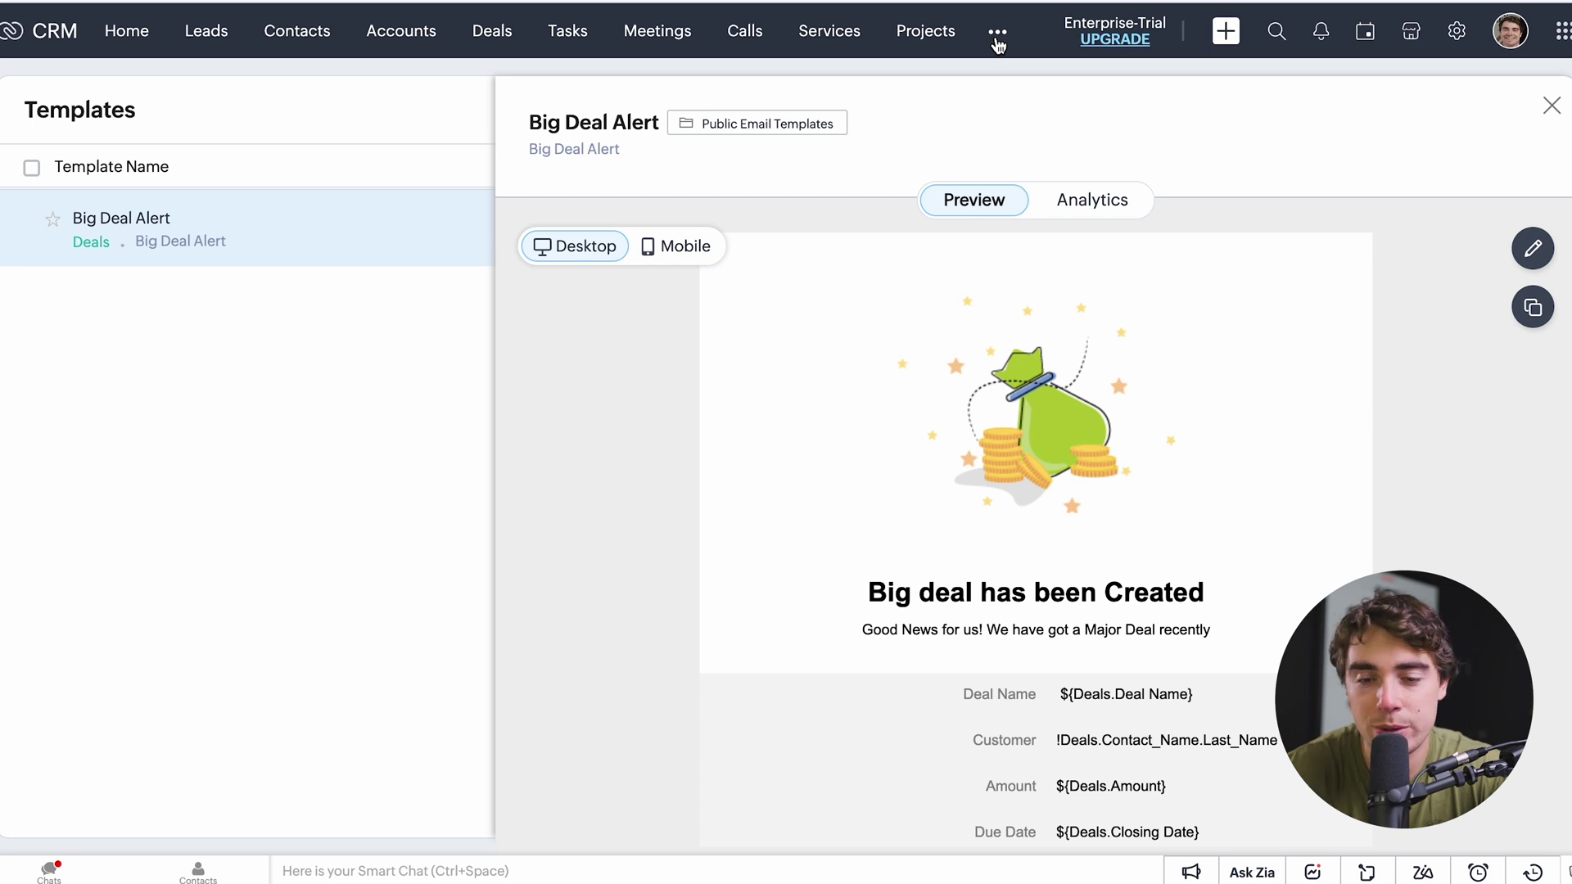
Go to Reports through the ••• Other Modules menu to show the All Reports list.
click(997, 36)
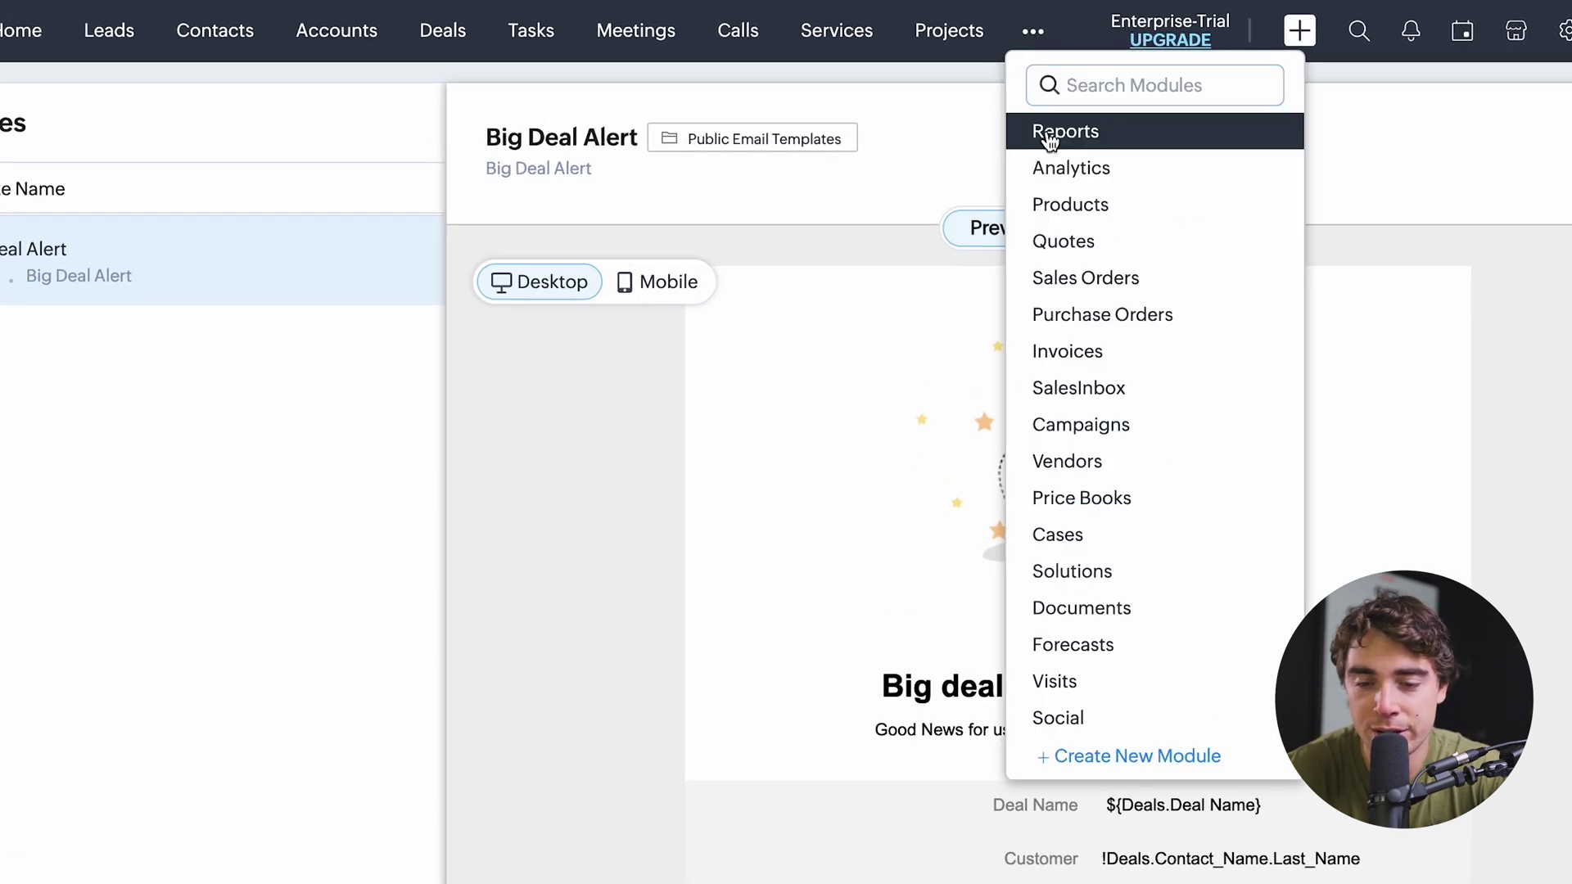
click(1049, 133)
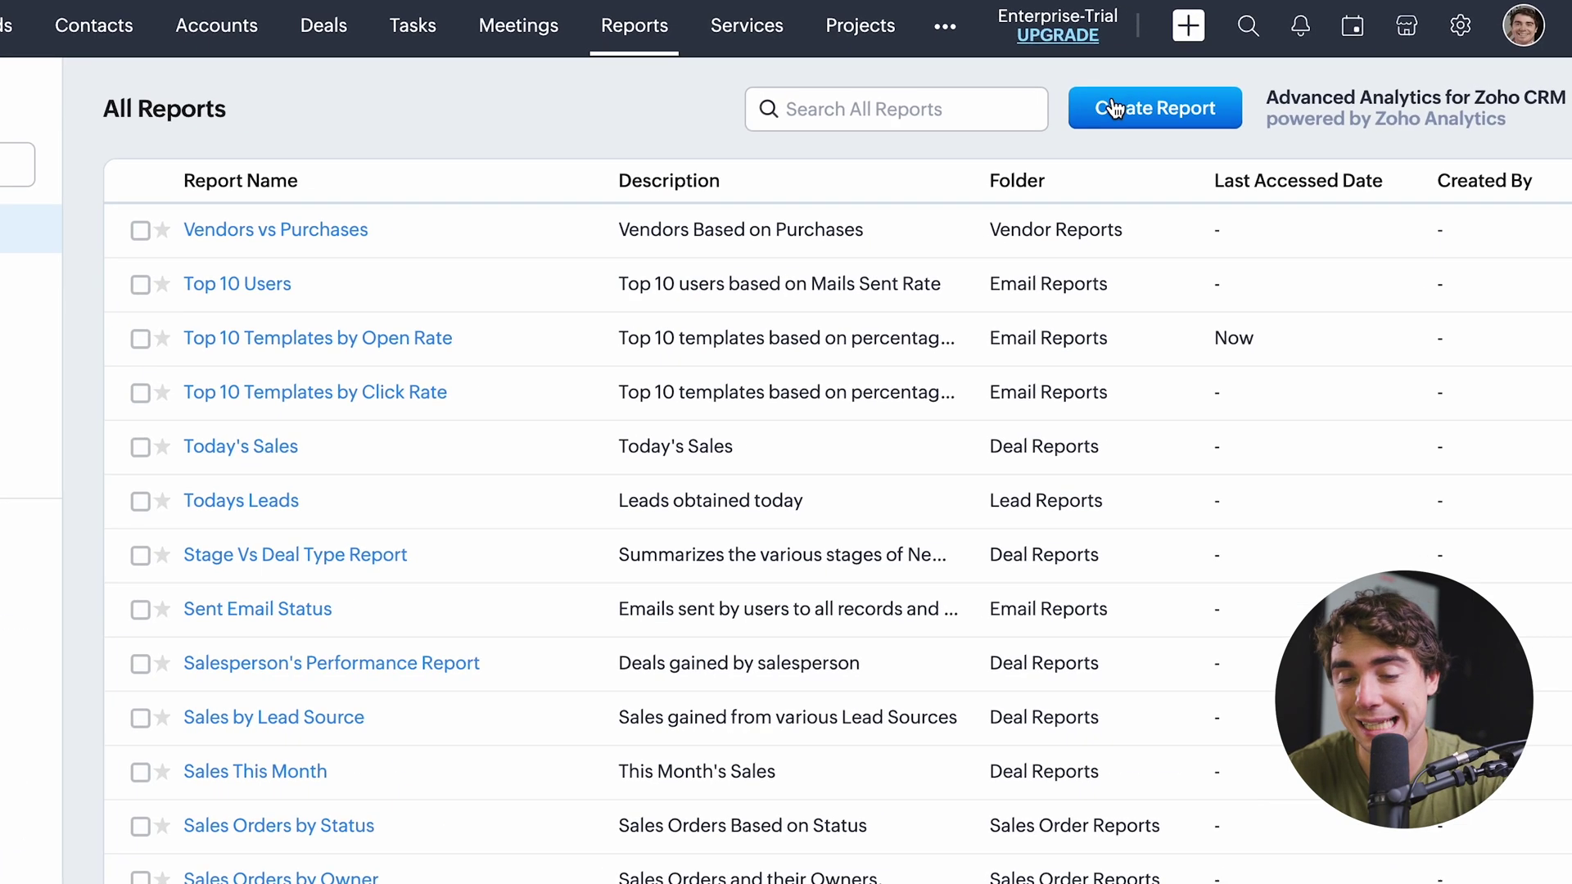
Check Create Report's Primary Module options, then open the empty 'Top 10 Templates by Click Rate' report.
click(1140, 115)
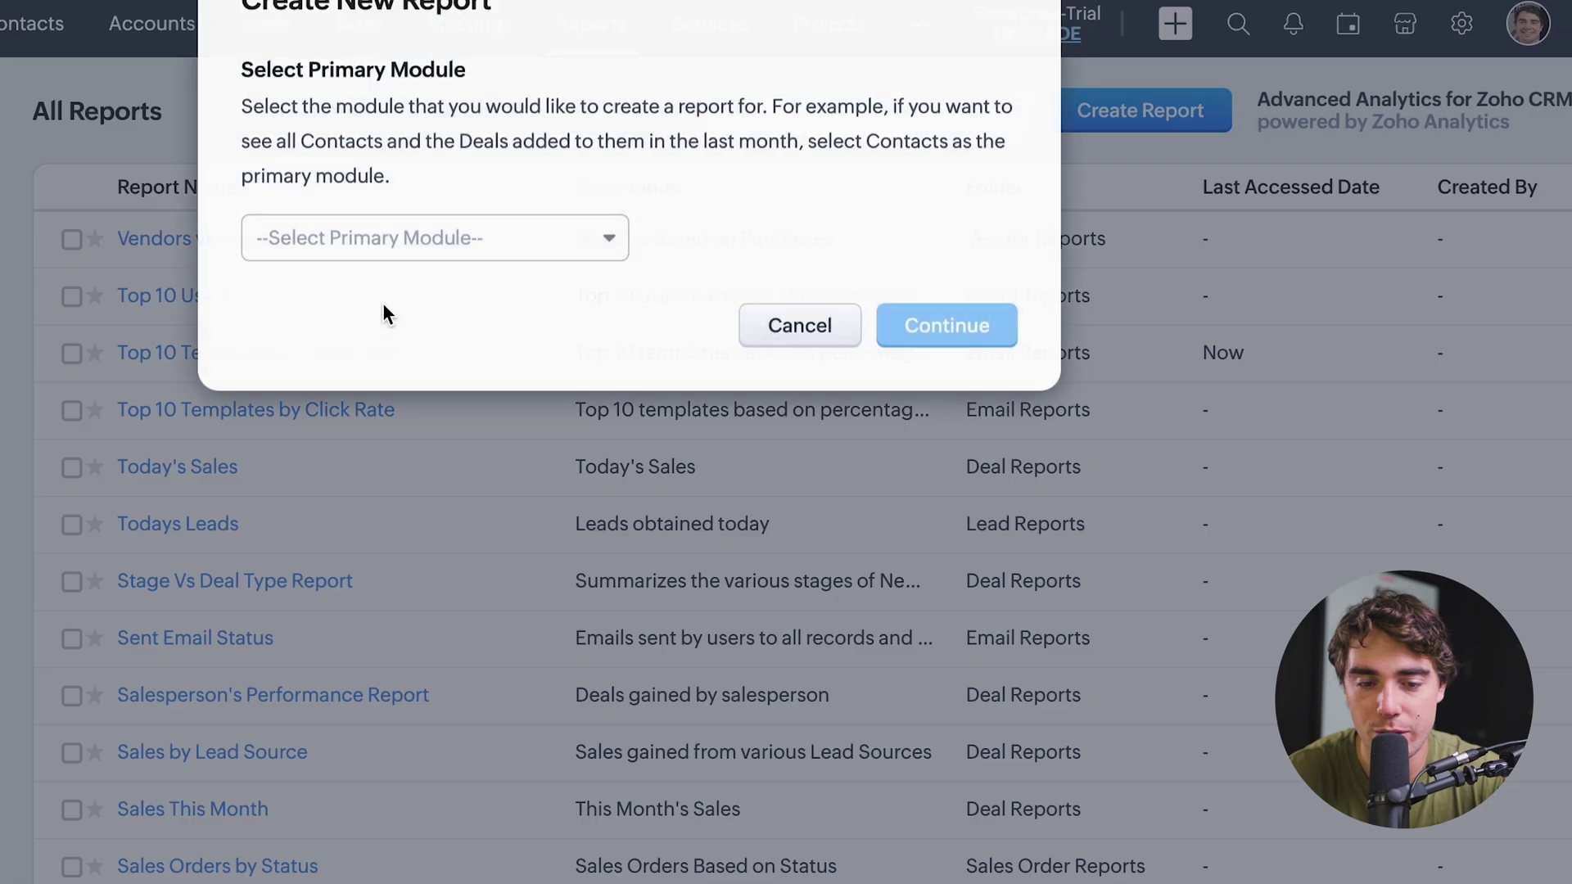
click(316, 275)
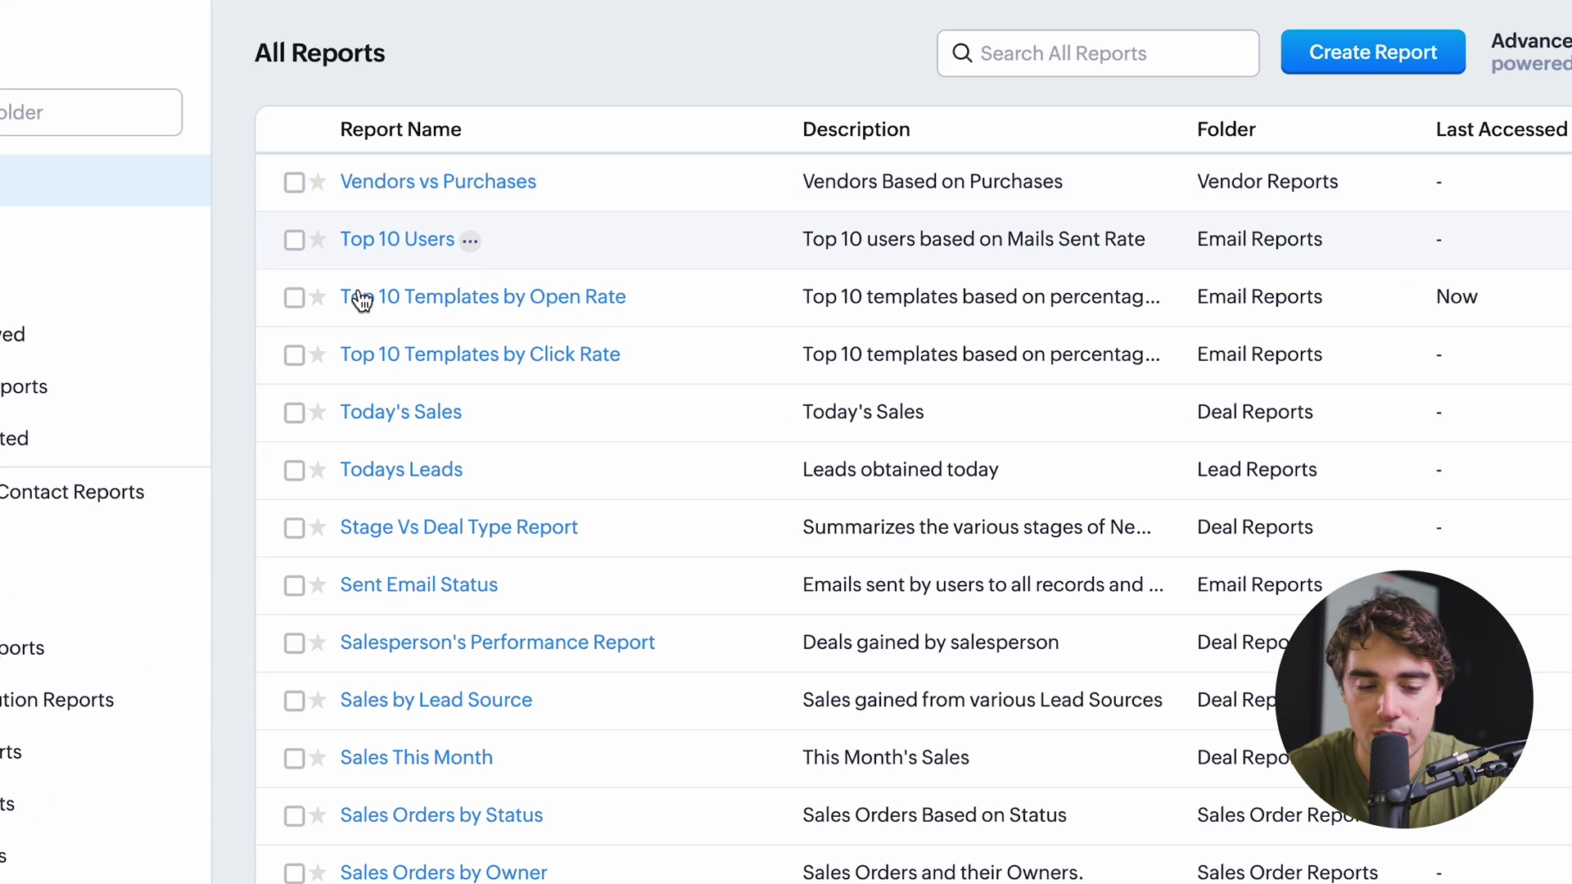
click(419, 370)
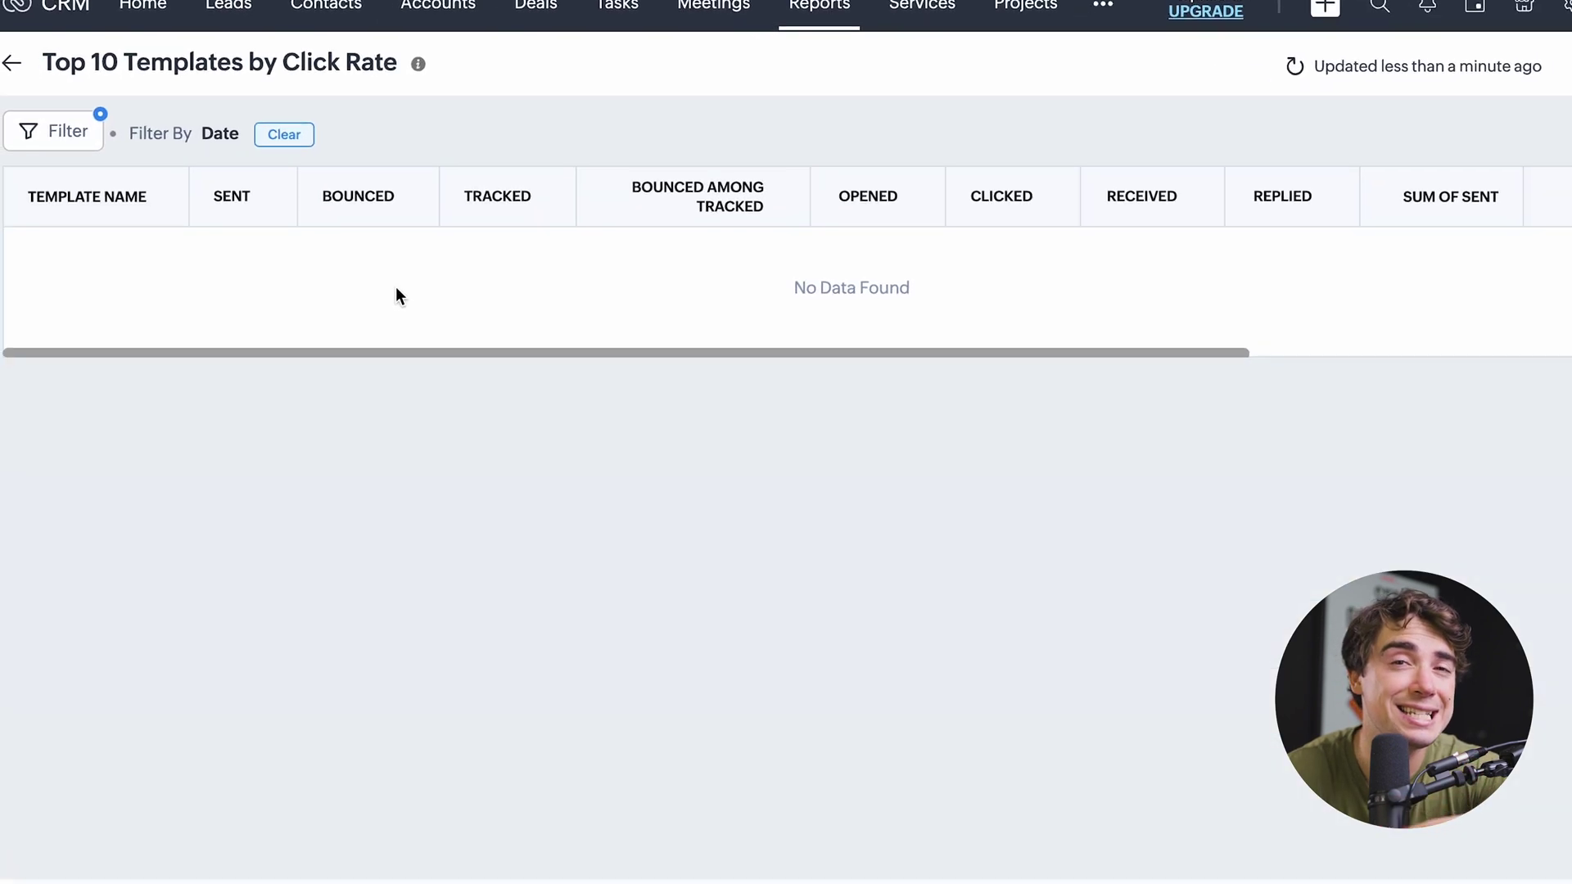